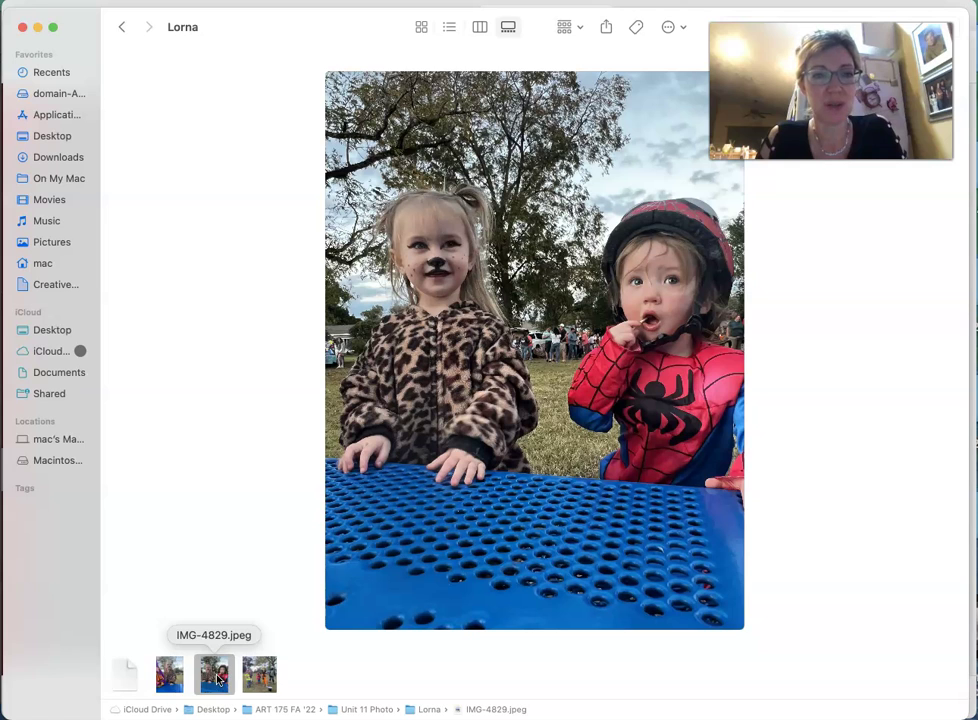
- Preview the costume photos IMG-4848.jpeg, IMG-4829.jpeg and IMG-4819.jpeg one after another in the Unit 11 Photo subfolder
{"action": "left_click", "coordinate": [258, 674]}
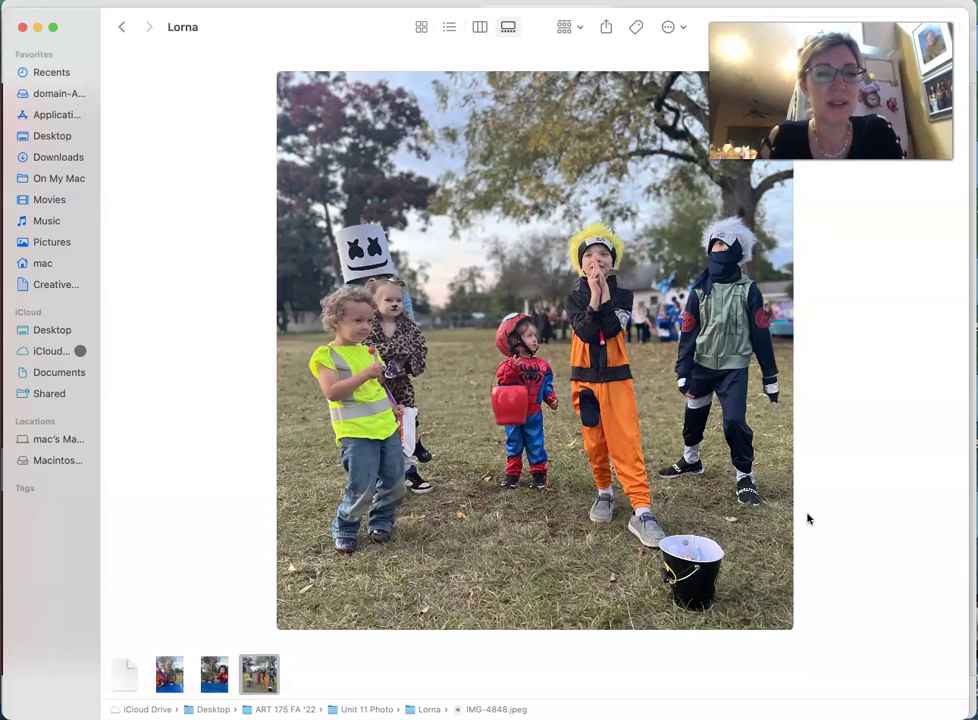
{"action": "left_click", "coordinate": [215, 676]}
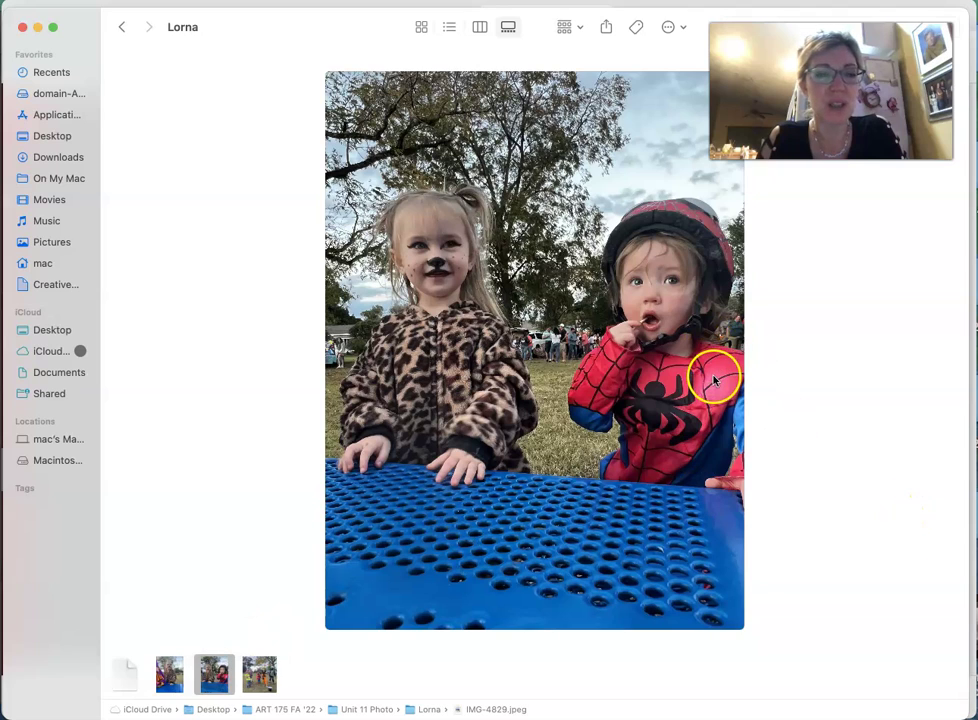
{"action": "left_click", "coordinate": [172, 676]}
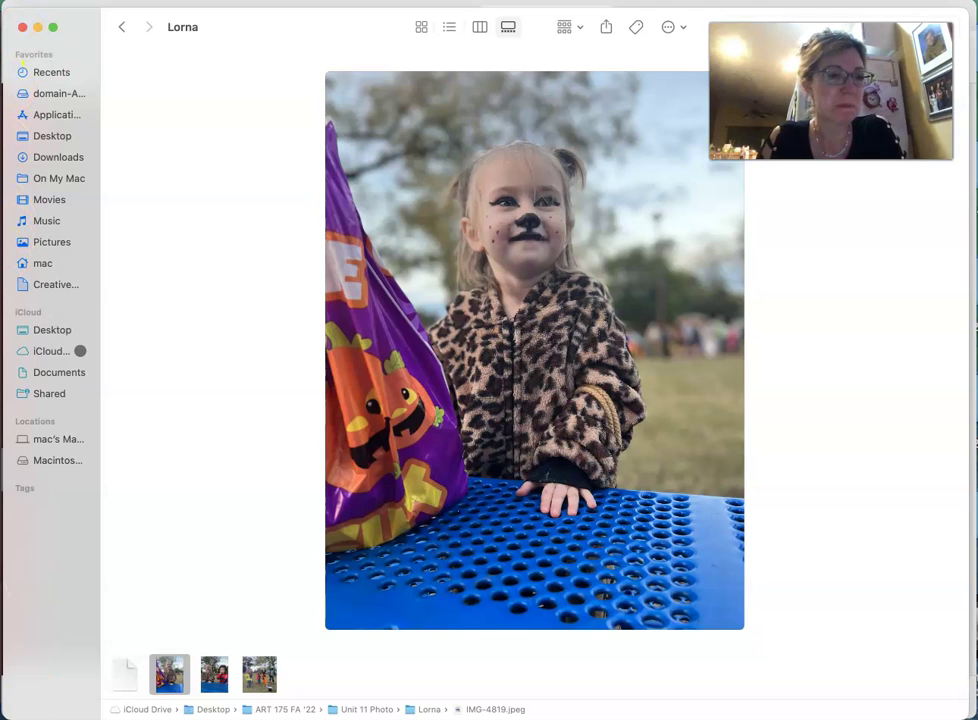
- Switch to Photoshop and examine the contact sheet row of full-height shots of the toddler holding the puppy
{"action": "key", "text": "super+Tab"}
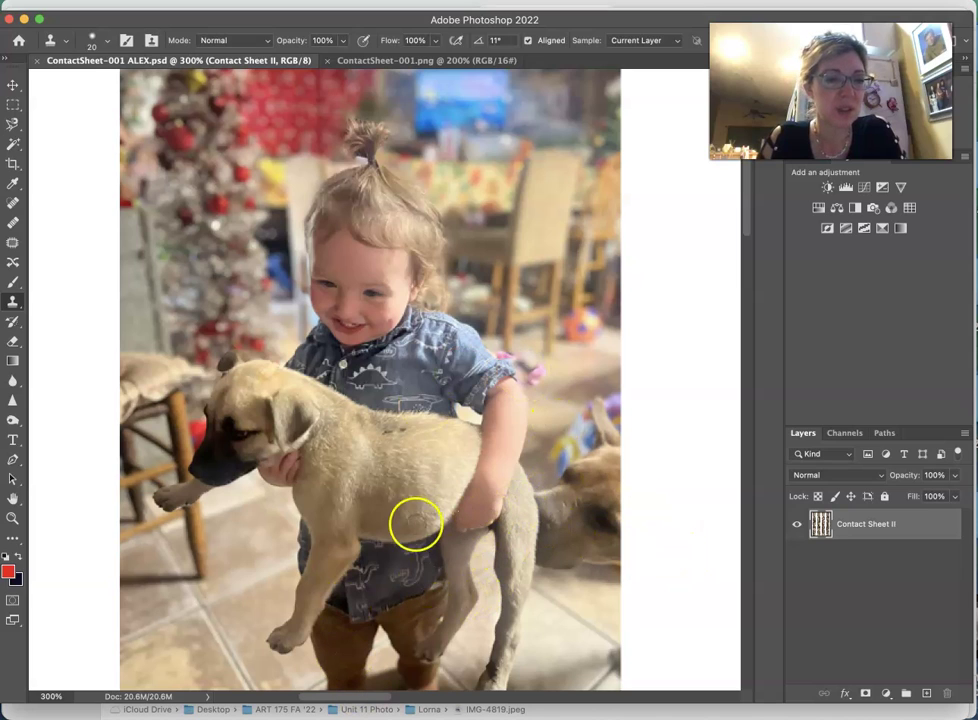
{"action": "left_click_drag", "start_coordinate": [349, 699], "coordinate": [433, 711]}
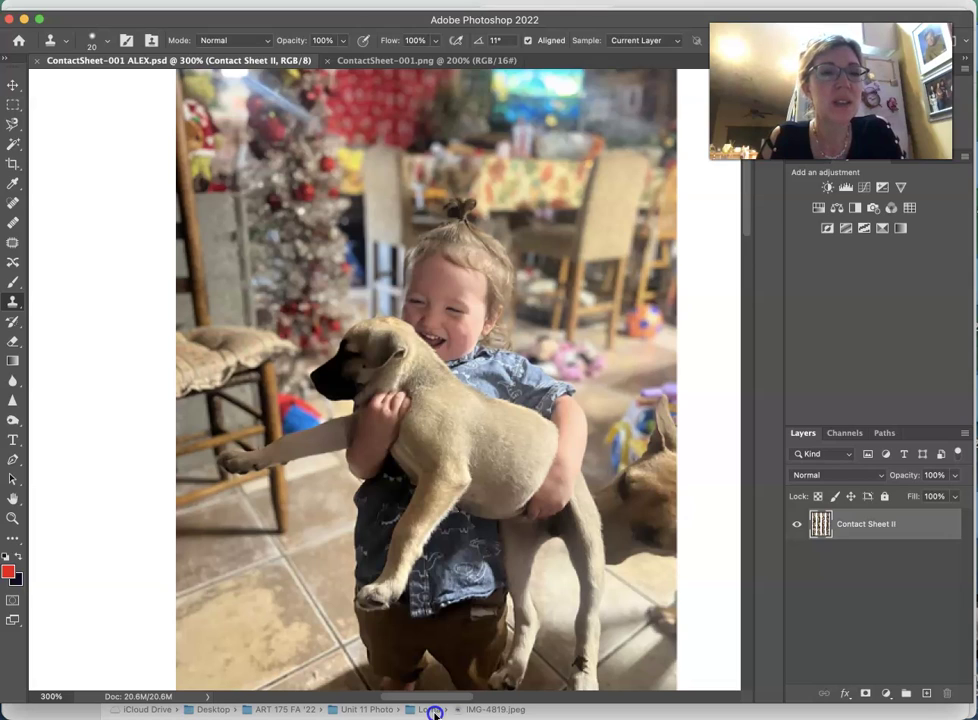
{"action": "mouse_move", "coordinate": [433, 711]}
{"action": "left_mouse_down"}
{"action": "mouse_move", "coordinate": [340, 713]}
{"action": "mouse_move", "coordinate": [442, 716]}
{"action": "left_mouse_up"}
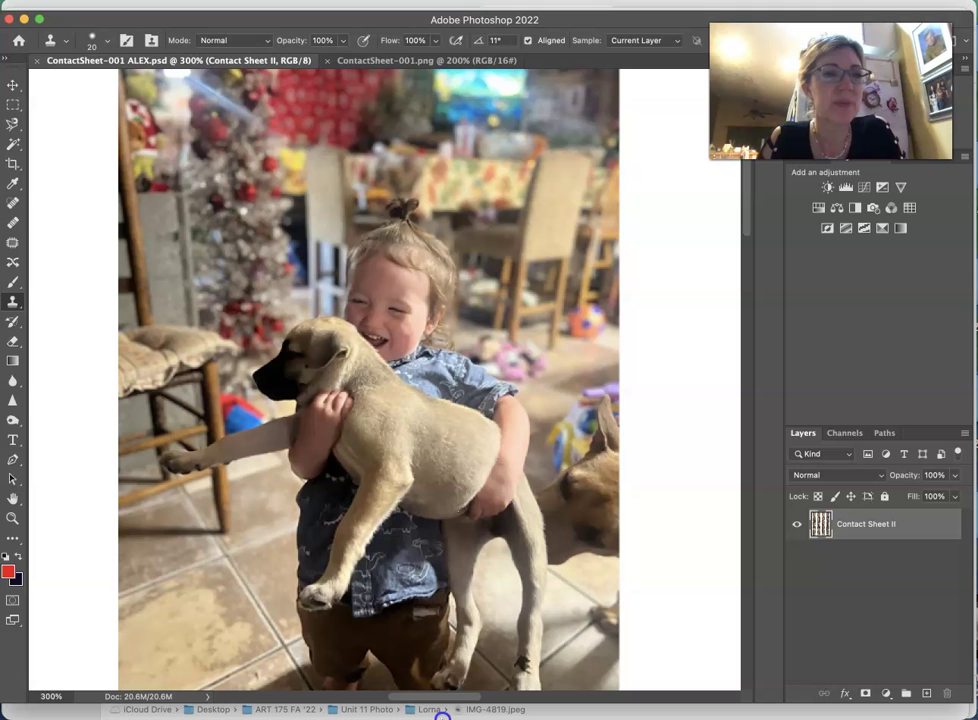
{"action": "left_click_drag", "start_coordinate": [442, 716], "coordinate": [476, 716]}
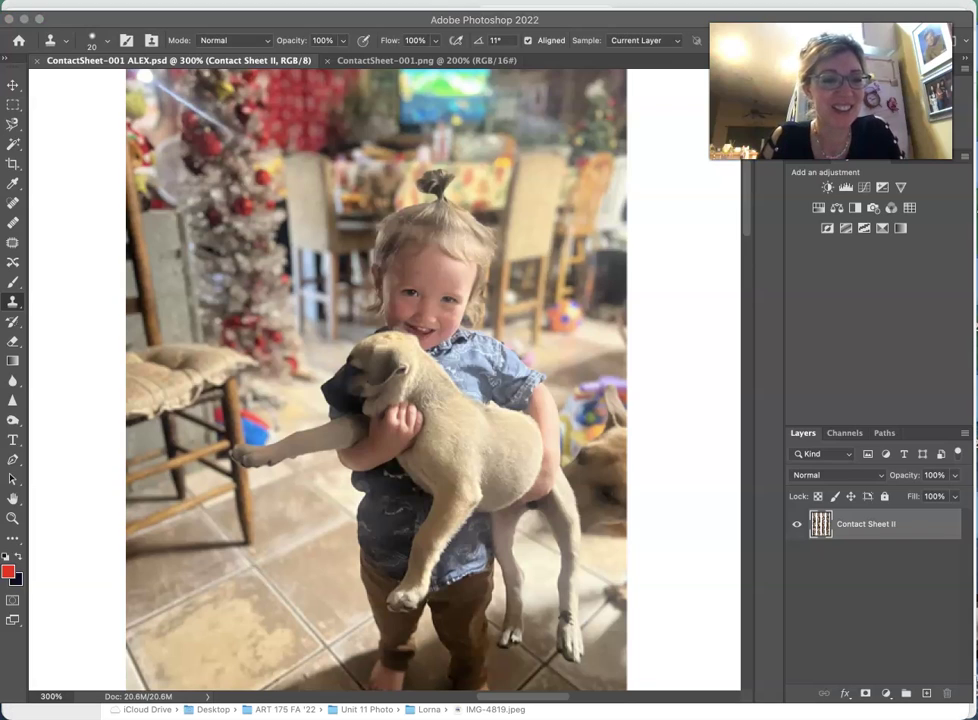
{"action": "left_click_drag", "start_coordinate": [513, 701], "coordinate": [600, 701]}
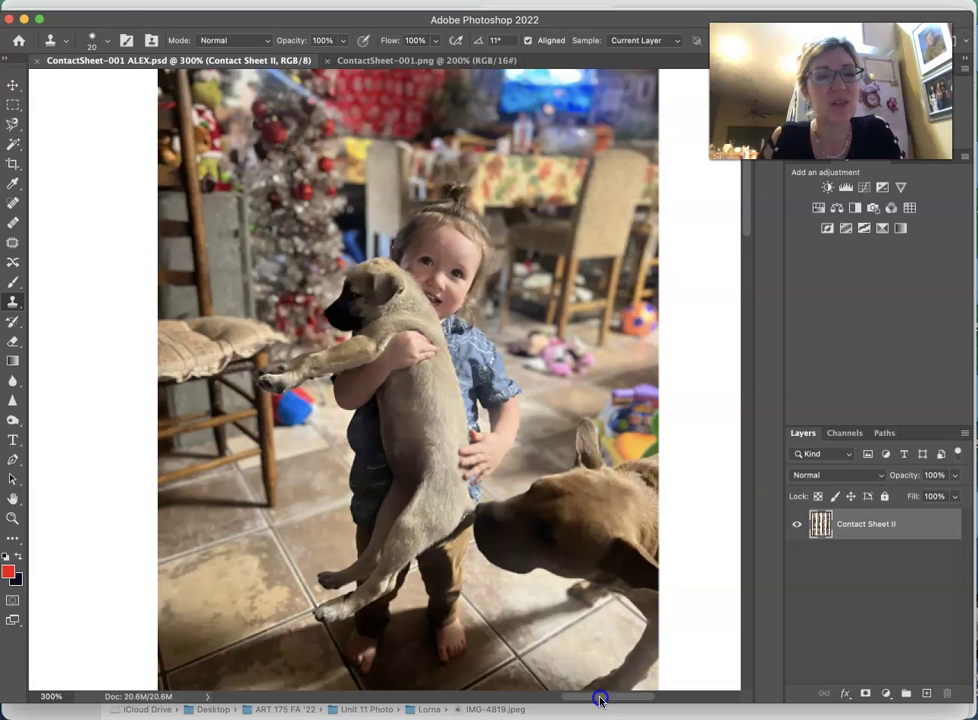
{"action": "left_click_drag", "start_coordinate": [600, 699], "coordinate": [611, 699]}
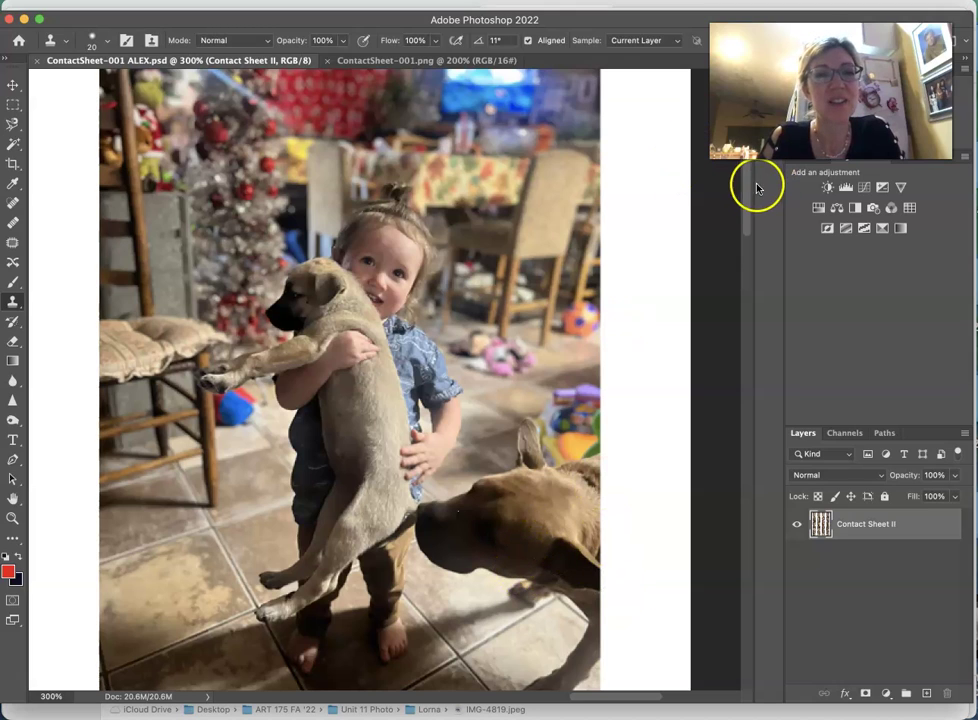
- Examine the next contact sheet row, from the toddler with the baseball back to the one seated beside the puppy
{"action": "left_click_drag", "start_coordinate": [752, 195], "coordinate": [751, 295]}
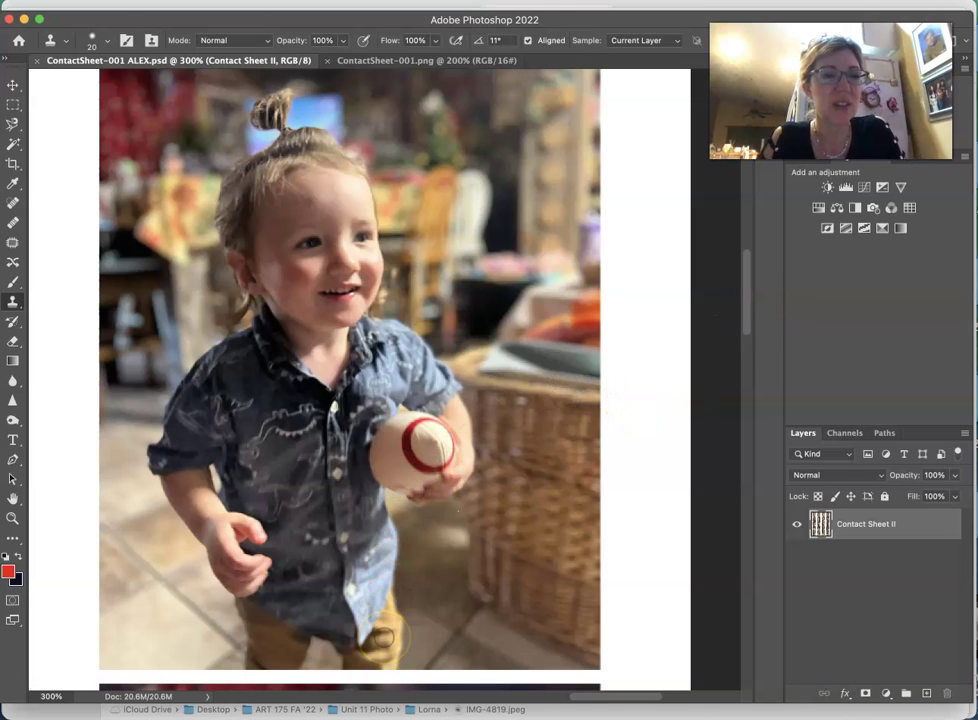
{"action": "left_click", "coordinate": [387, 598]}
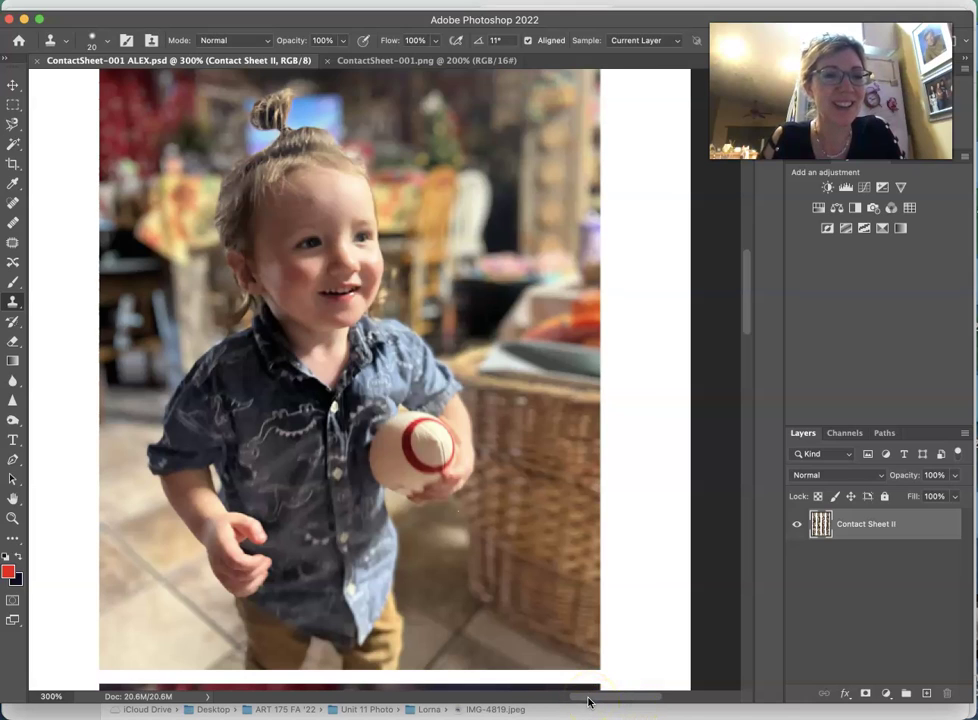
{"action": "left_click_drag", "start_coordinate": [588, 702], "coordinate": [498, 699]}
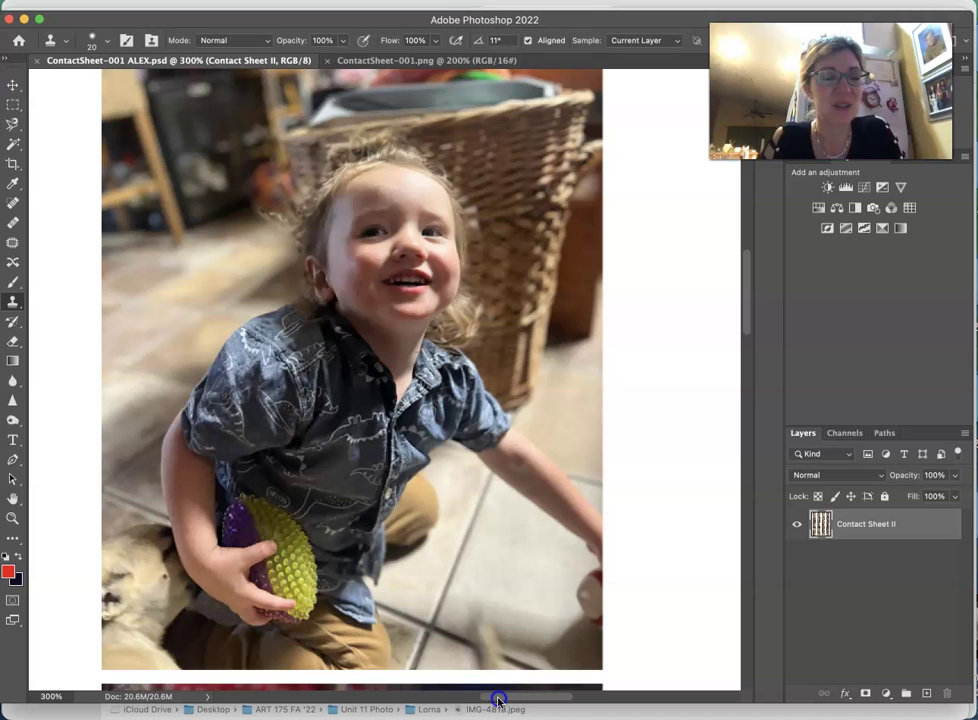
{"action": "mouse_move", "coordinate": [498, 699]}
{"action": "left_mouse_down"}
{"action": "mouse_move", "coordinate": [572, 700]}
{"action": "mouse_move", "coordinate": [504, 698]}
{"action": "left_mouse_up"}
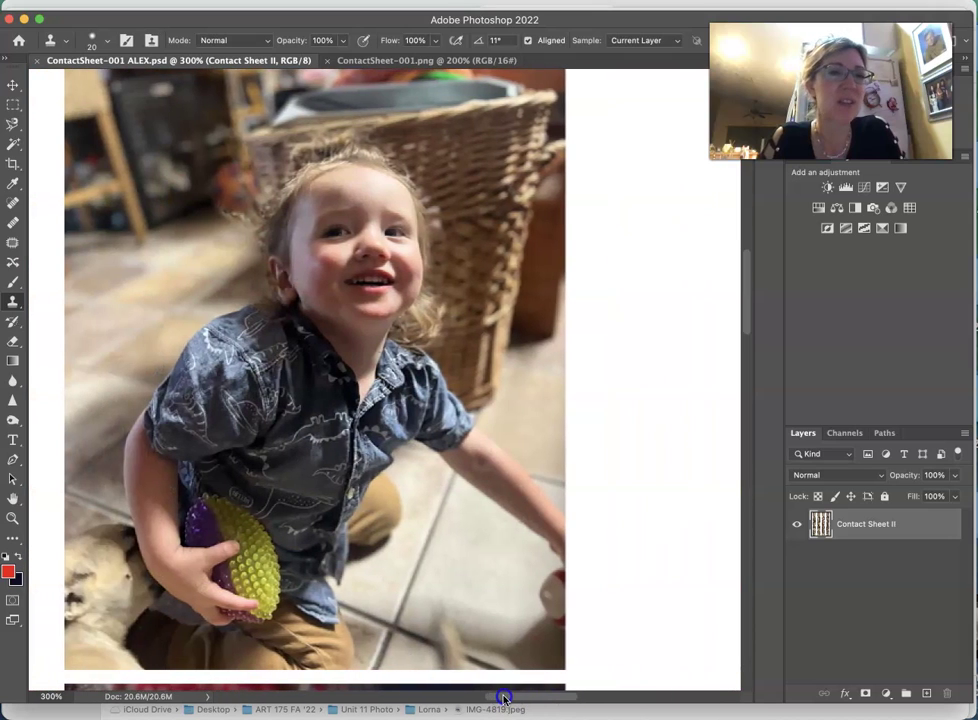
{"action": "left_click_drag", "start_coordinate": [504, 698], "coordinate": [402, 698]}
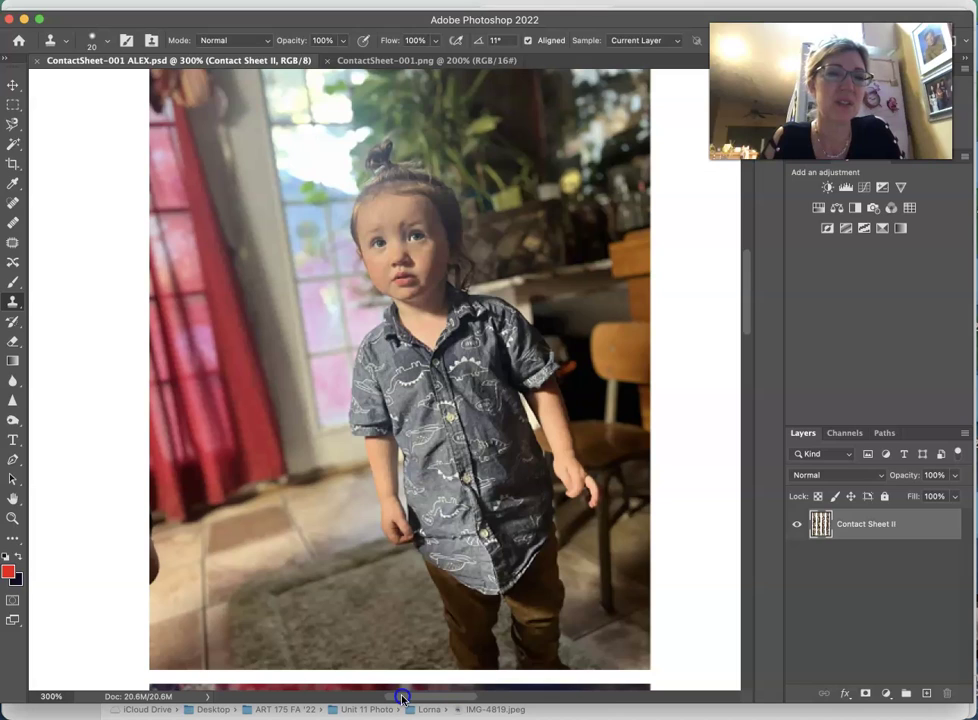
{"action": "left_click_drag", "start_coordinate": [401, 697], "coordinate": [332, 699]}
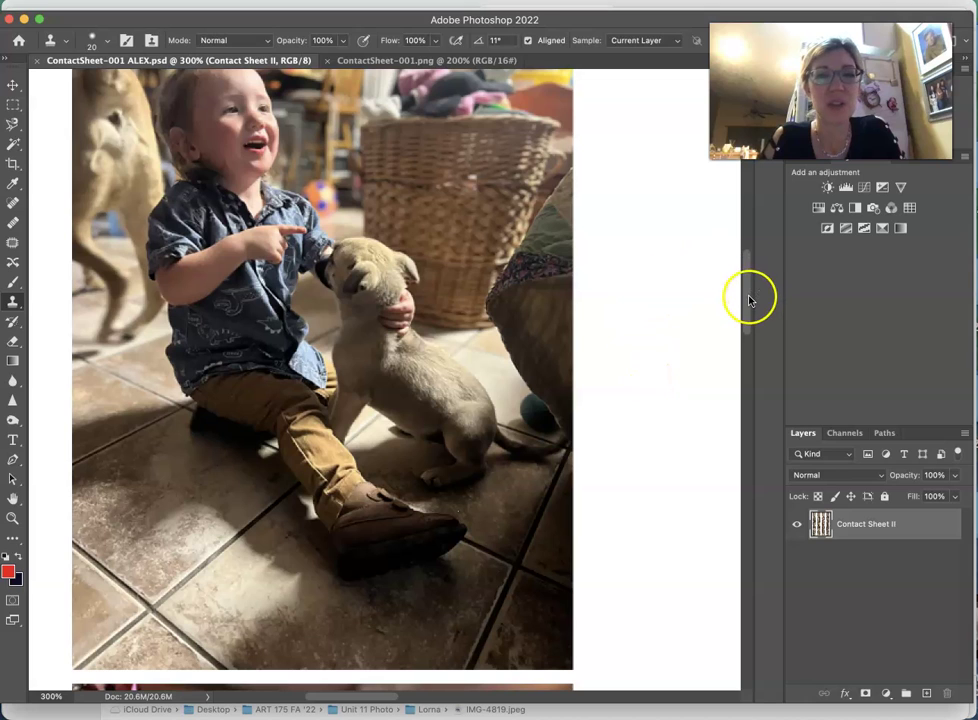
{"action": "left_click_drag", "start_coordinate": [749, 298], "coordinate": [749, 289]}
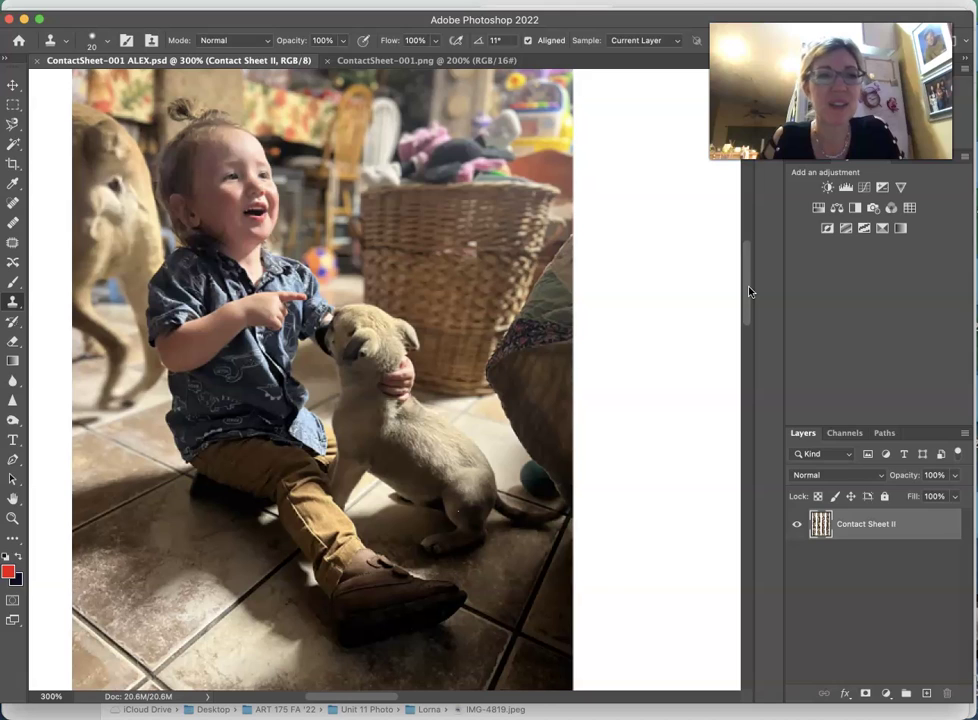
{"action": "left_click", "coordinate": [379, 697]}
{"action": "mouse_move", "coordinate": [379, 697]}
{"action": "left_mouse_down"}
{"action": "mouse_move", "coordinate": [319, 698]}
{"action": "mouse_move", "coordinate": [371, 697]}
{"action": "left_mouse_up"}
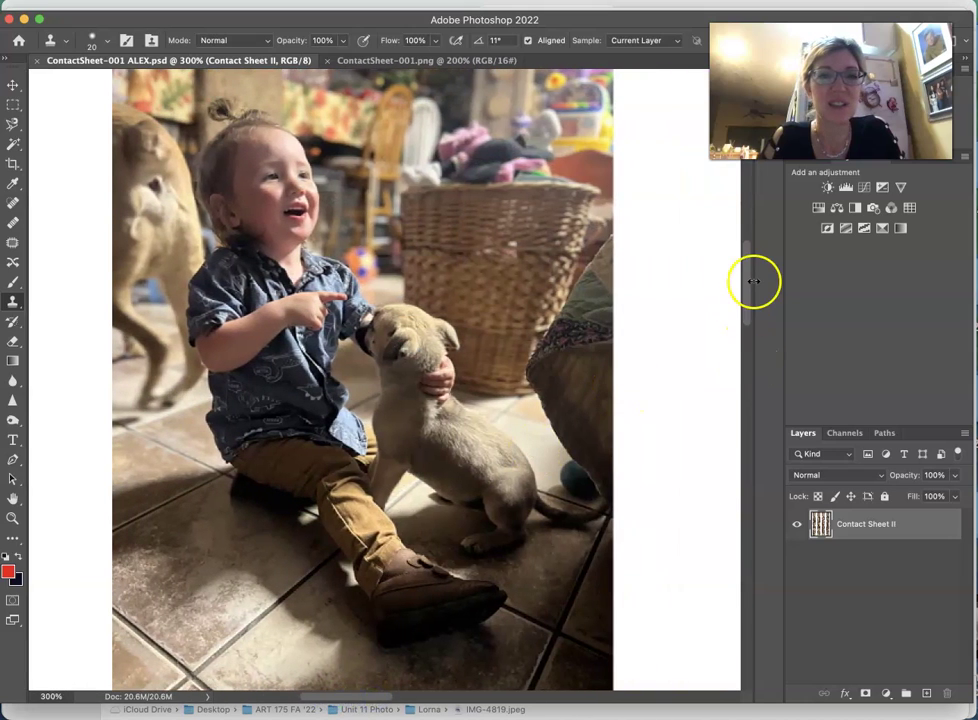
- Examine the following row of the toddler carrying the puppy beside the Christmas tree, through to the shot focused on the puppy
{"action": "left_click_drag", "start_coordinate": [749, 284], "coordinate": [743, 392]}
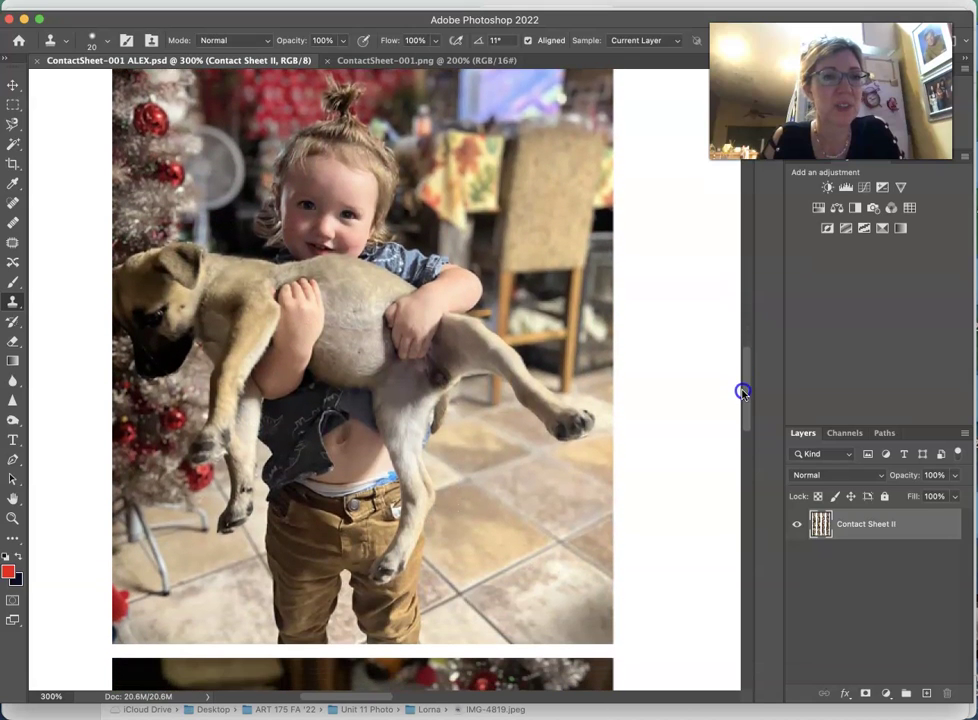
{"action": "left_click", "coordinate": [576, 476]}
{"action": "left_click", "coordinate": [568, 549]}
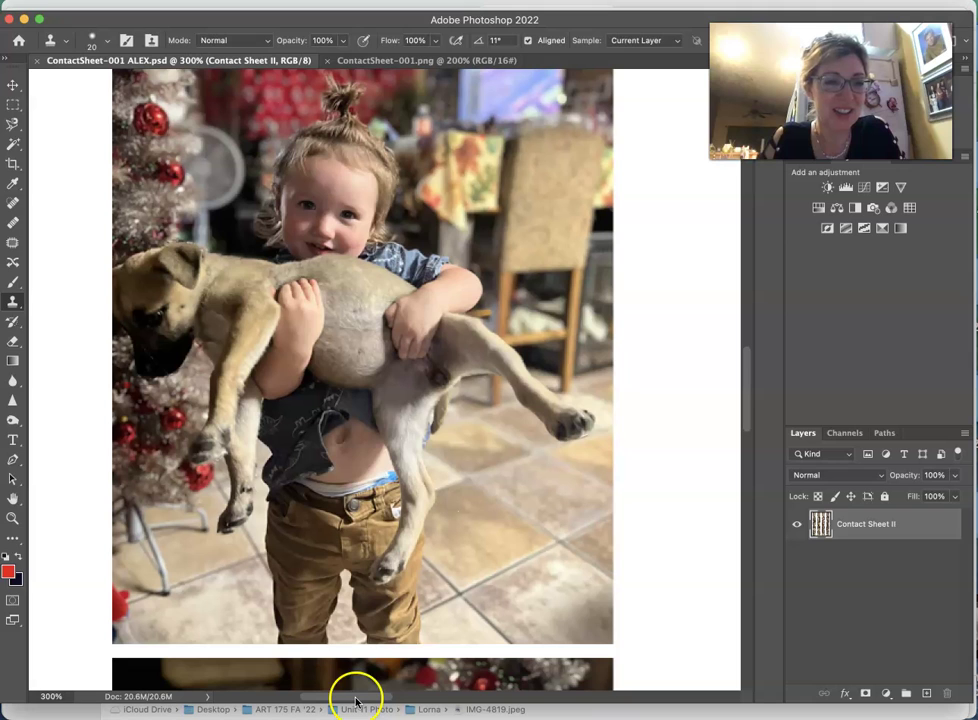
{"action": "left_click_drag", "start_coordinate": [355, 700], "coordinate": [446, 701]}
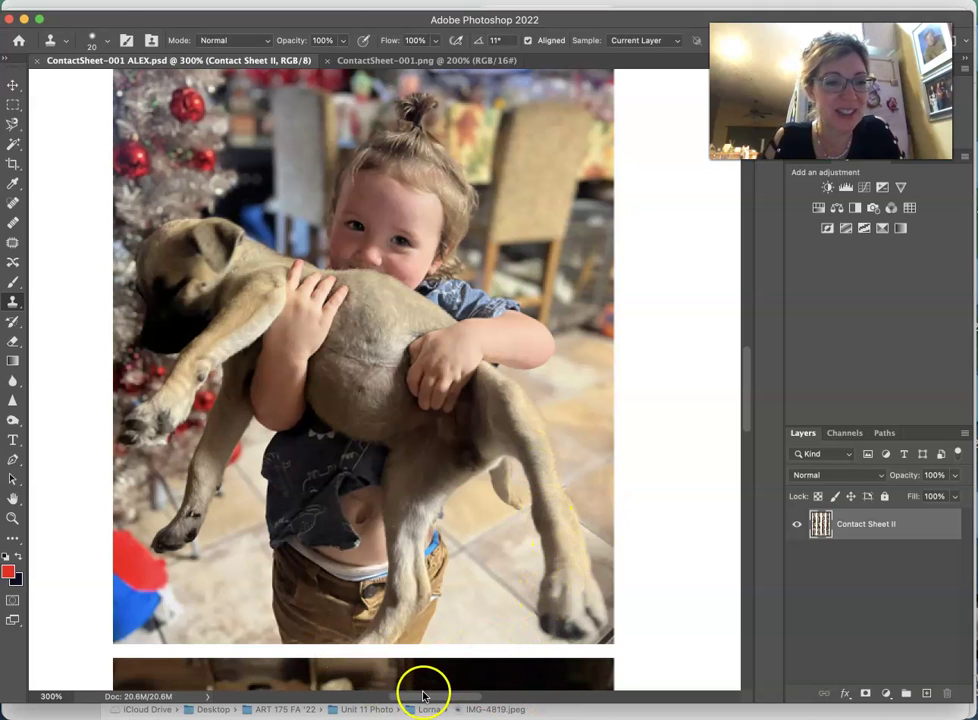
{"action": "left_click_drag", "start_coordinate": [415, 696], "coordinate": [502, 712]}
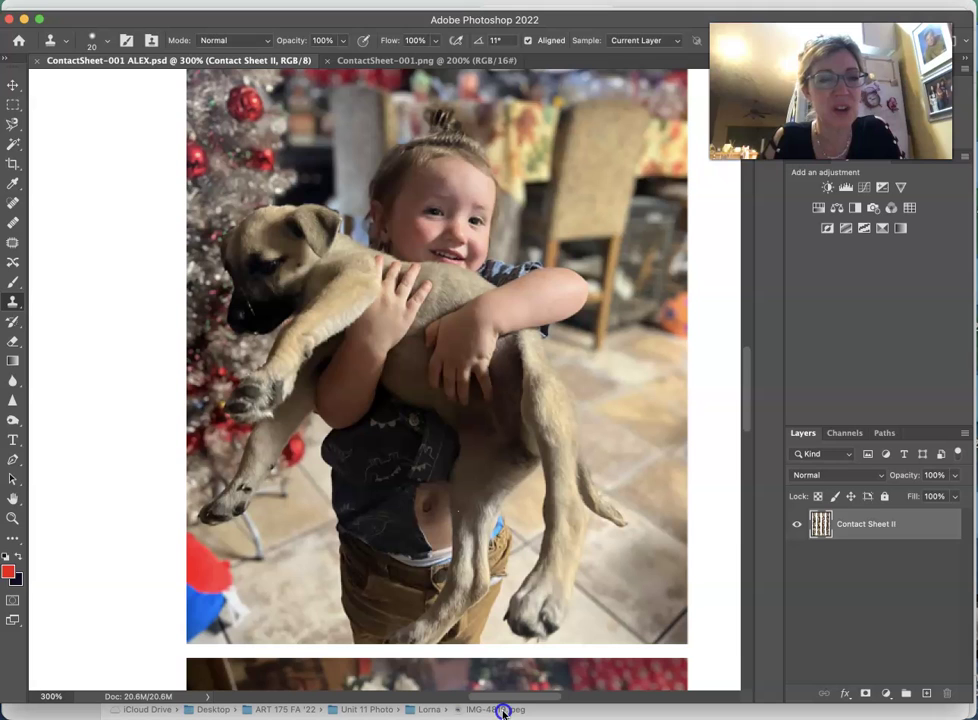
{"action": "left_click_drag", "start_coordinate": [502, 712], "coordinate": [600, 712]}
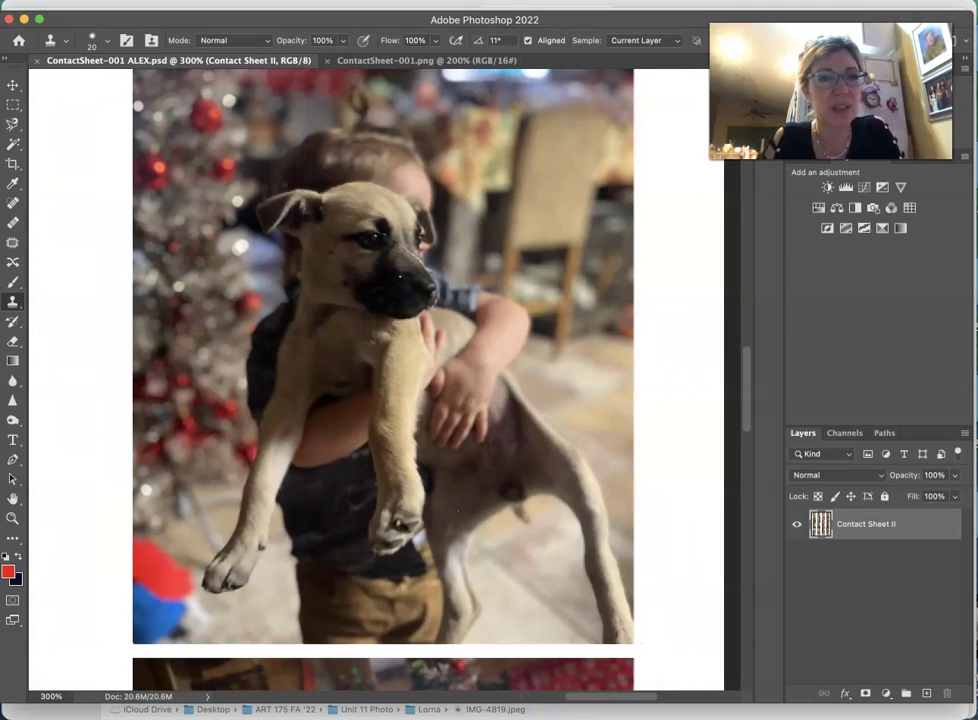
{"action": "mouse_move", "coordinate": [600, 712]}
{"action": "left_mouse_down"}
{"action": "mouse_move", "coordinate": [708, 712]}
{"action": "mouse_move", "coordinate": [606, 712]}
{"action": "left_mouse_up"}
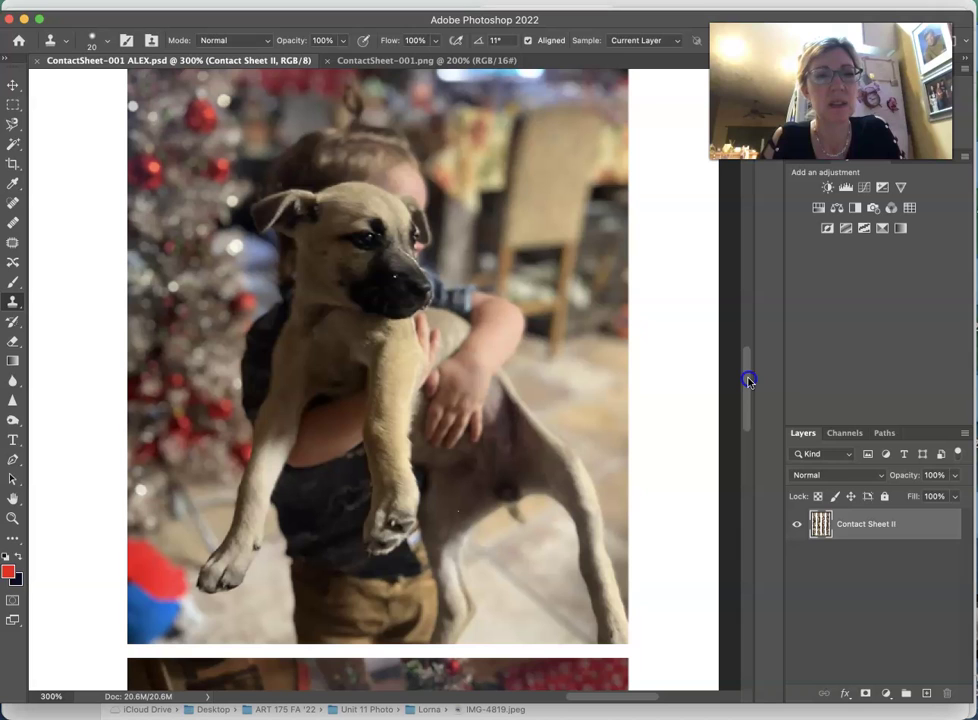
- Examine the row below, from the laughing toddler seen from the side back to the one hugging the puppy
{"action": "left_click_drag", "start_coordinate": [748, 380], "coordinate": [750, 470]}
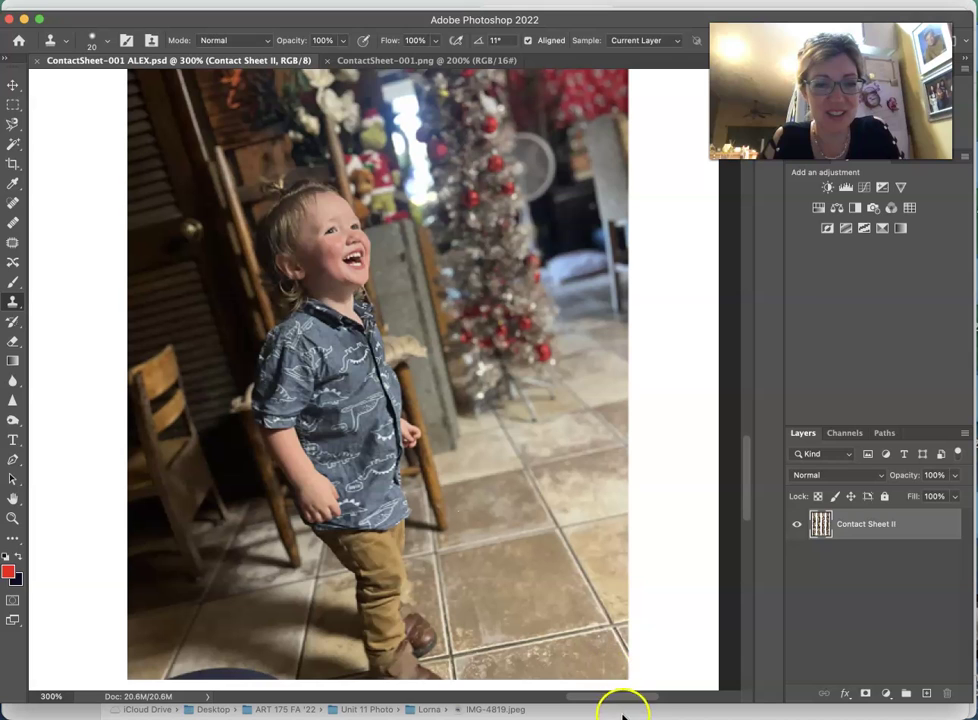
{"action": "left_click_drag", "start_coordinate": [611, 698], "coordinate": [521, 707]}
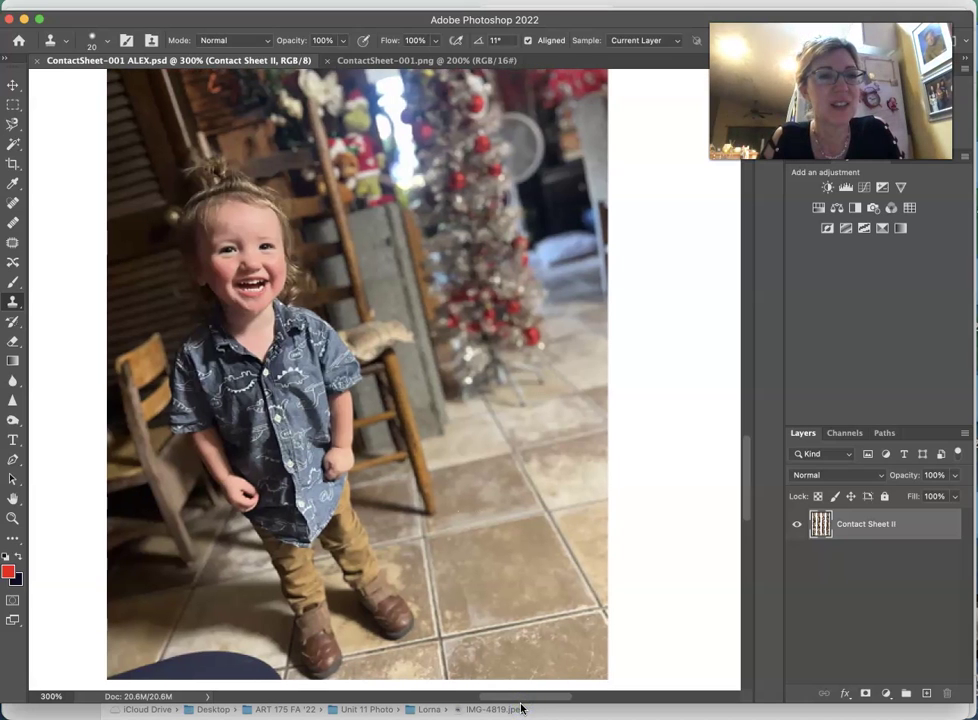
{"action": "left_click_drag", "start_coordinate": [554, 703], "coordinate": [454, 702]}
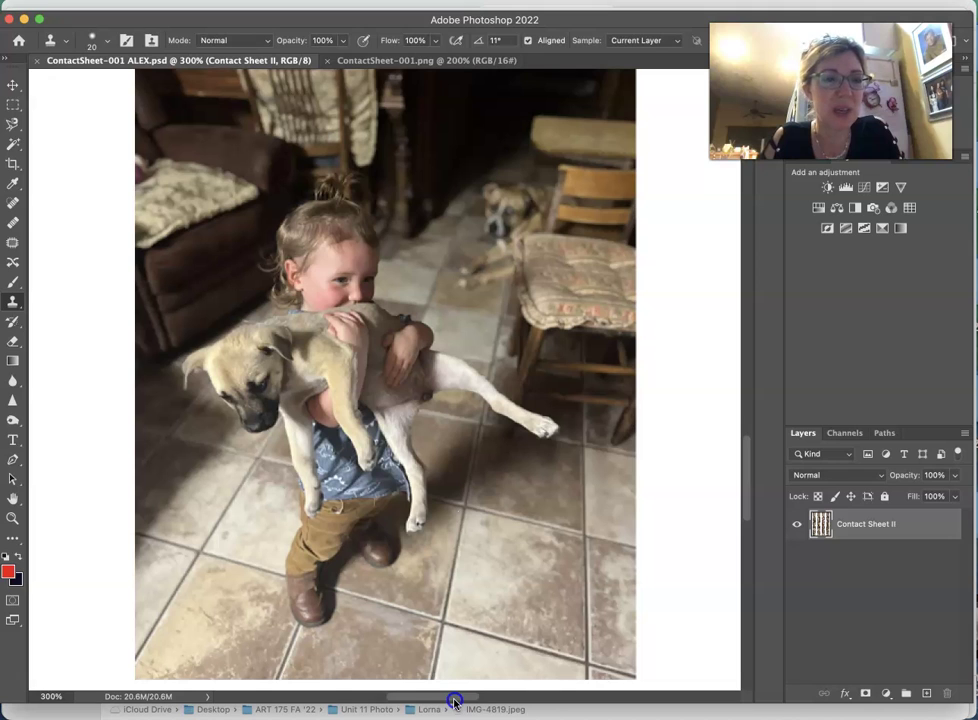
{"action": "left_click_drag", "start_coordinate": [454, 703], "coordinate": [371, 700]}
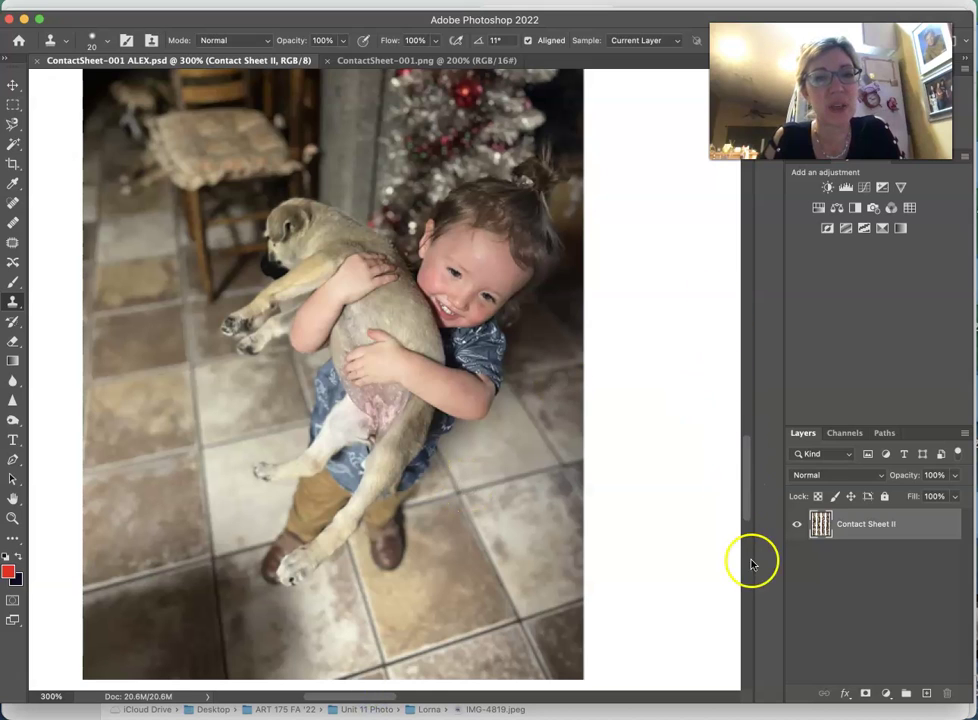
- Examine the row of standing toddler portraits, through to the one with the red football and the blue-tinted ball
{"action": "left_click_drag", "start_coordinate": [747, 503], "coordinate": [749, 592]}
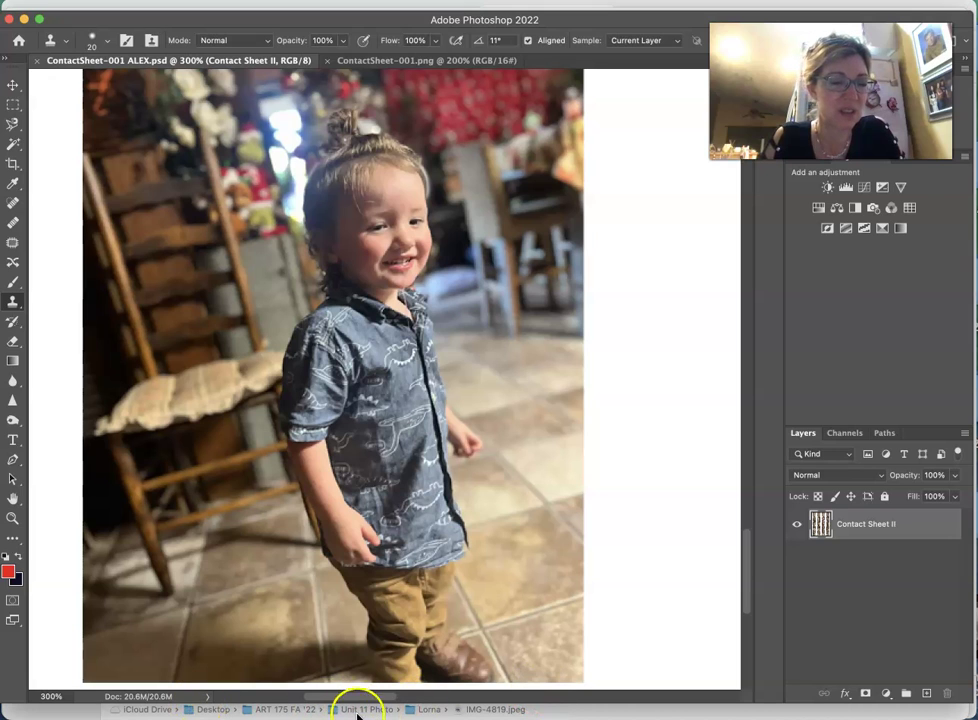
{"action": "left_click_drag", "start_coordinate": [345, 702], "coordinate": [425, 710]}
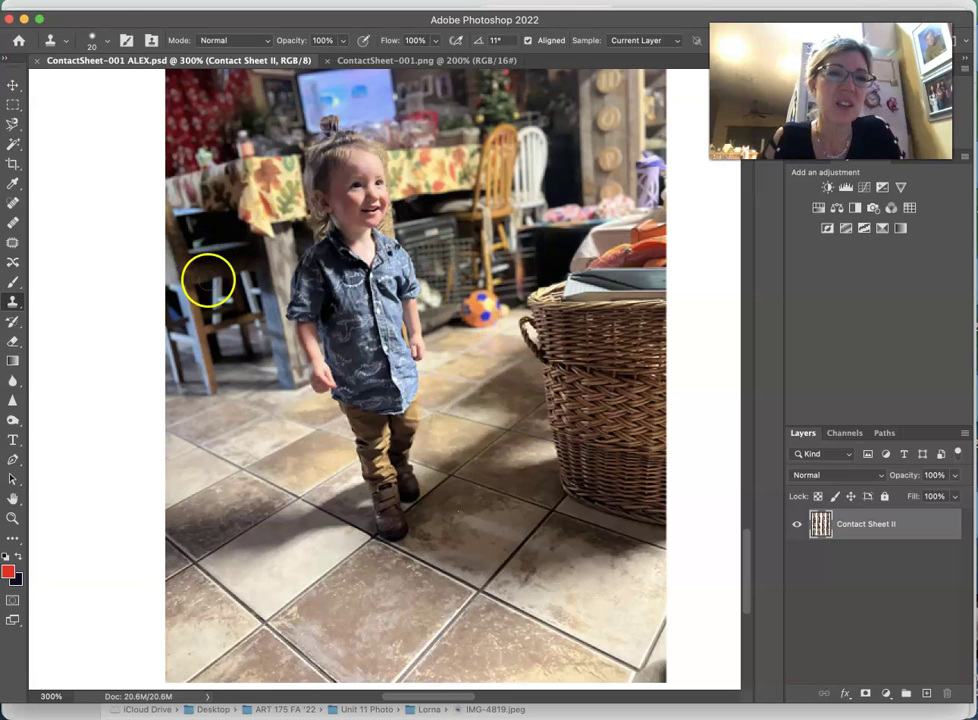
{"action": "left_click_drag", "start_coordinate": [263, 172], "coordinate": [255, 195]}
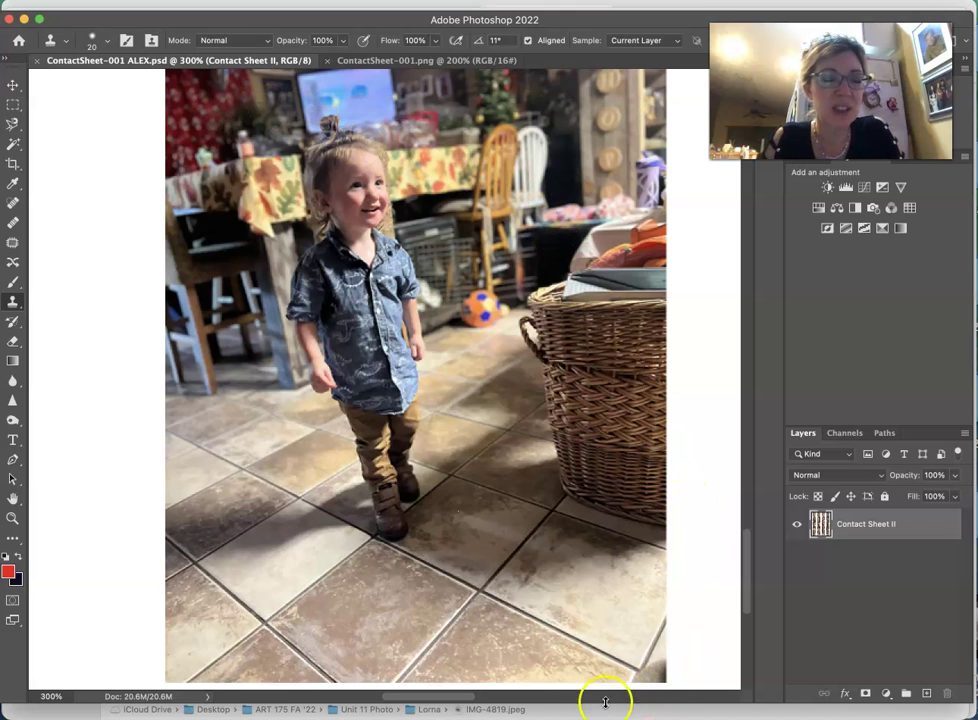
{"action": "left_click", "coordinate": [464, 698]}
{"action": "left_click_drag", "start_coordinate": [464, 698], "coordinate": [554, 703]}
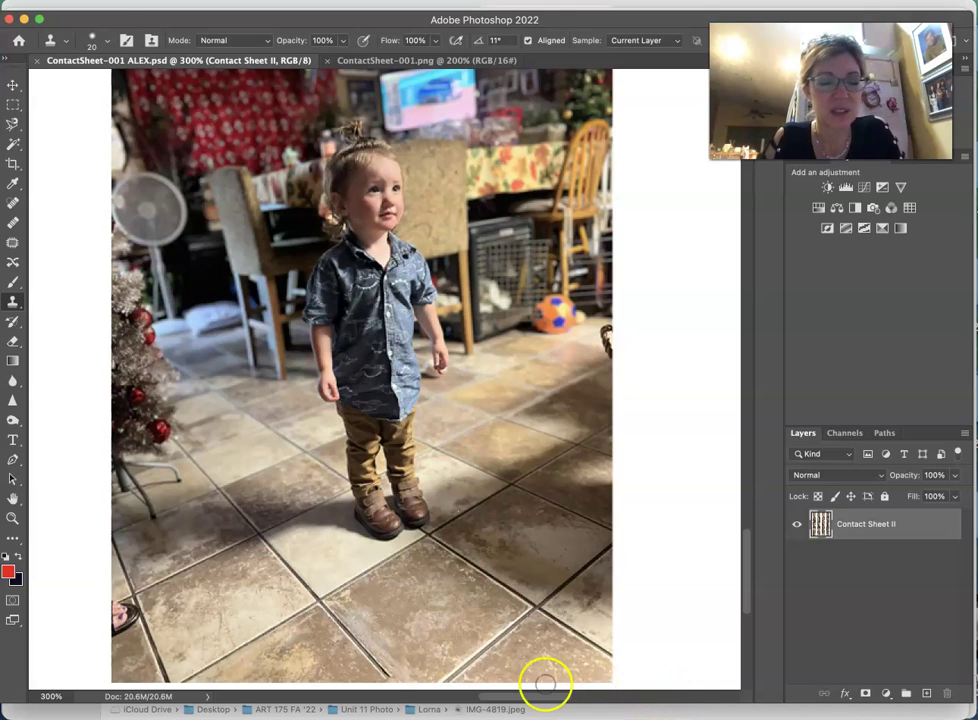
{"action": "left_click_drag", "start_coordinate": [492, 703], "coordinate": [567, 708]}
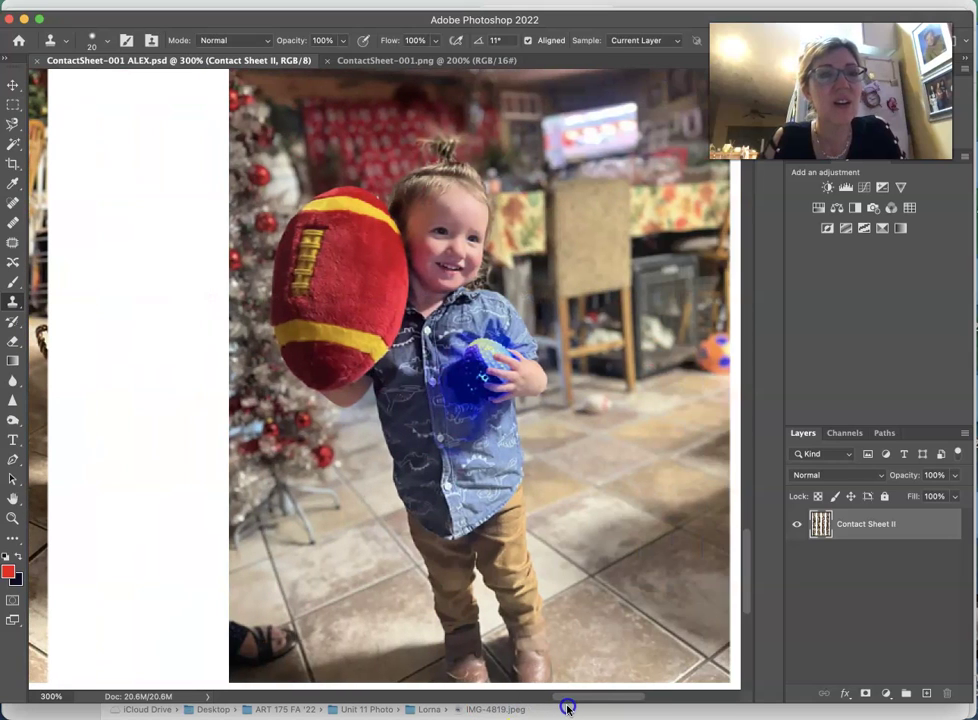
{"action": "left_click_drag", "start_coordinate": [567, 708], "coordinate": [579, 708]}
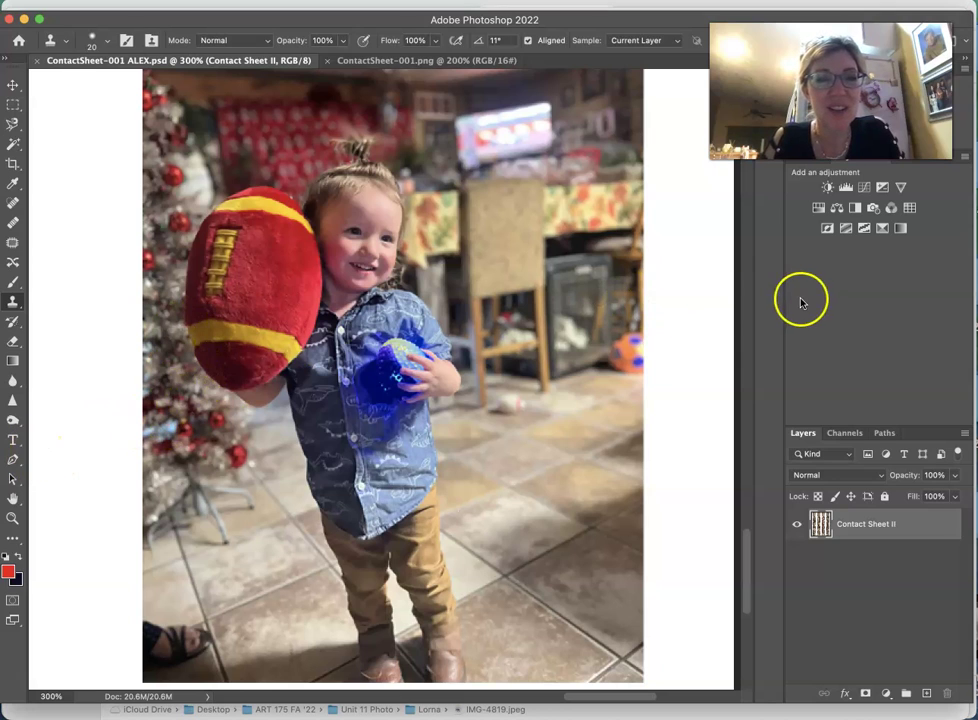
{"action": "left_click", "coordinate": [748, 556]}
{"action": "mouse_move", "coordinate": [748, 556]}
{"action": "left_mouse_down"}
{"action": "mouse_move", "coordinate": [751, 607]}
{"action": "mouse_move", "coordinate": [753, 556]}
{"action": "left_mouse_up"}
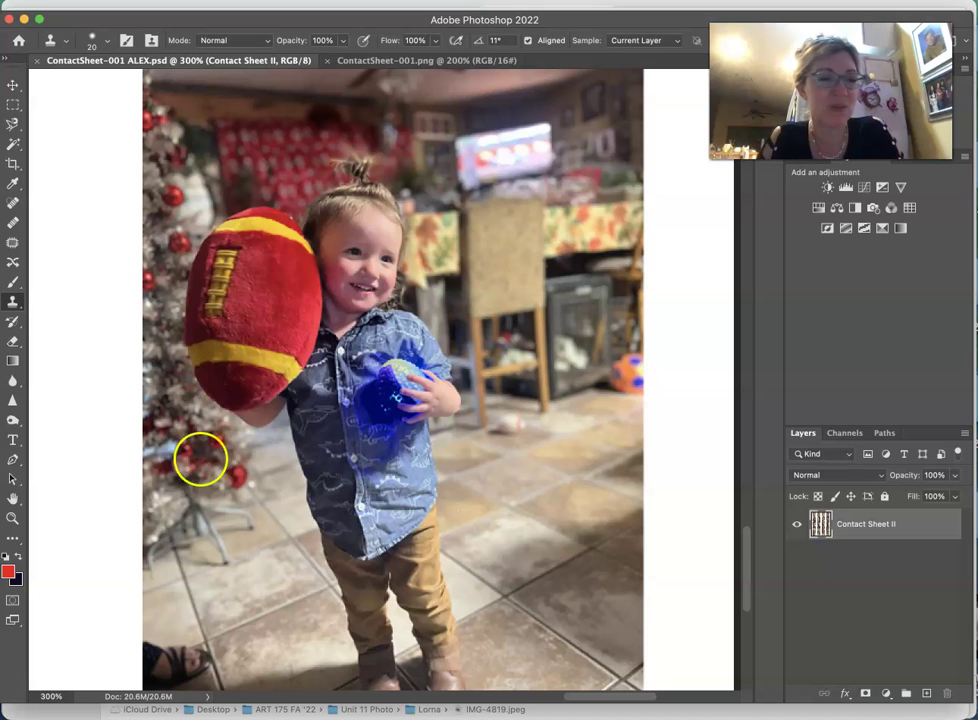
- Switch to Finder and view the Unit 10 portraits of the girl in the flag football shirt and the man holding the toddler
{"action": "key", "text": "super+Tab"}
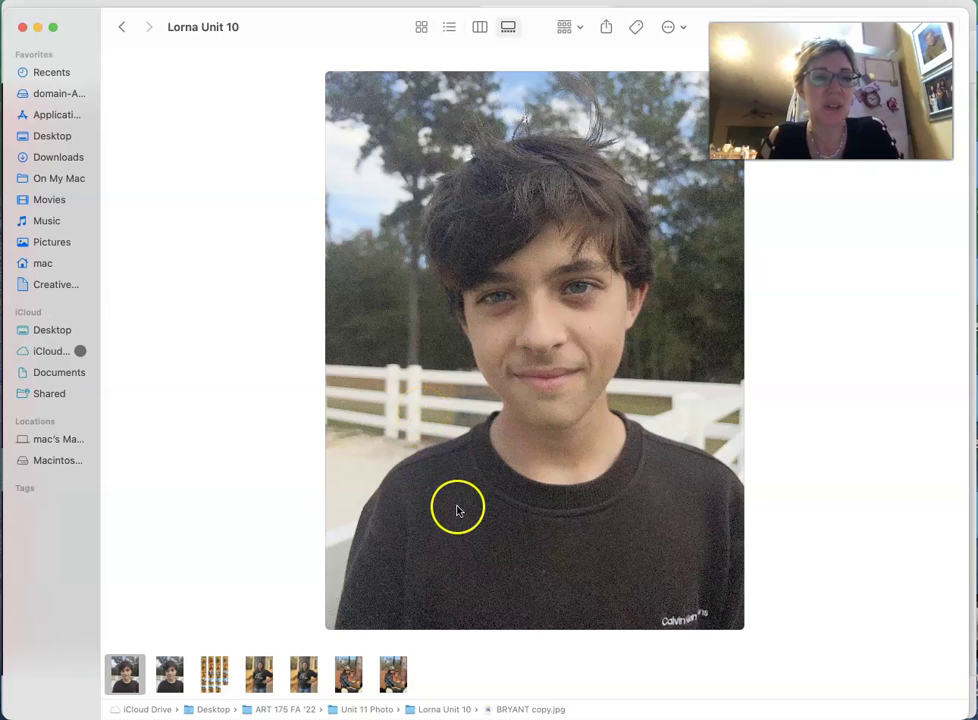
{"action": "left_click", "coordinate": [259, 682]}
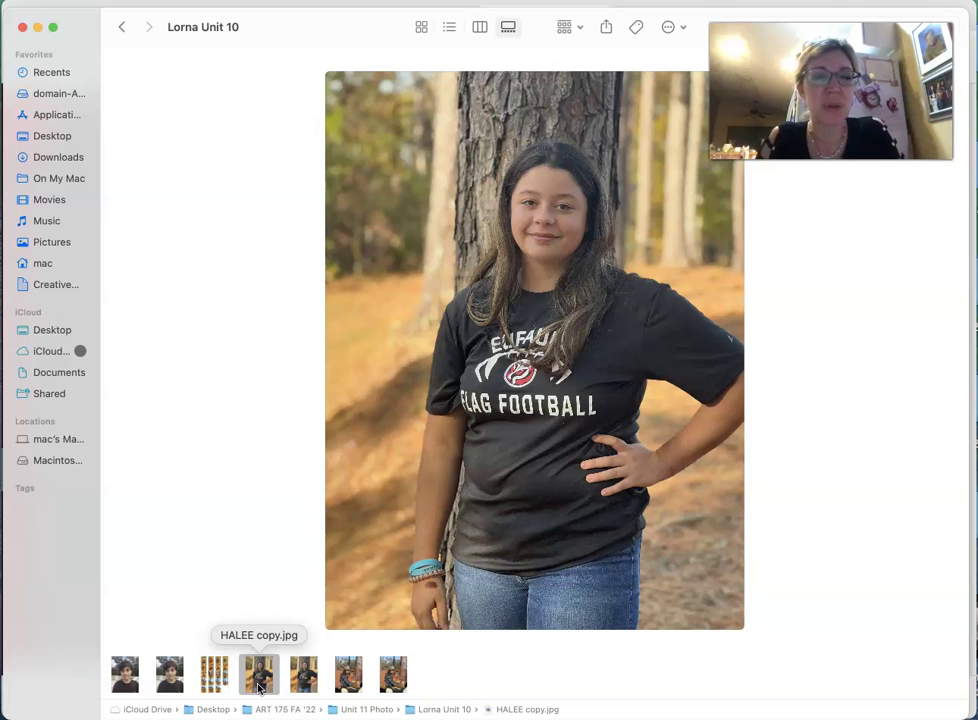
{"action": "left_click", "coordinate": [259, 684]}
{"action": "left_click", "coordinate": [686, 553]}
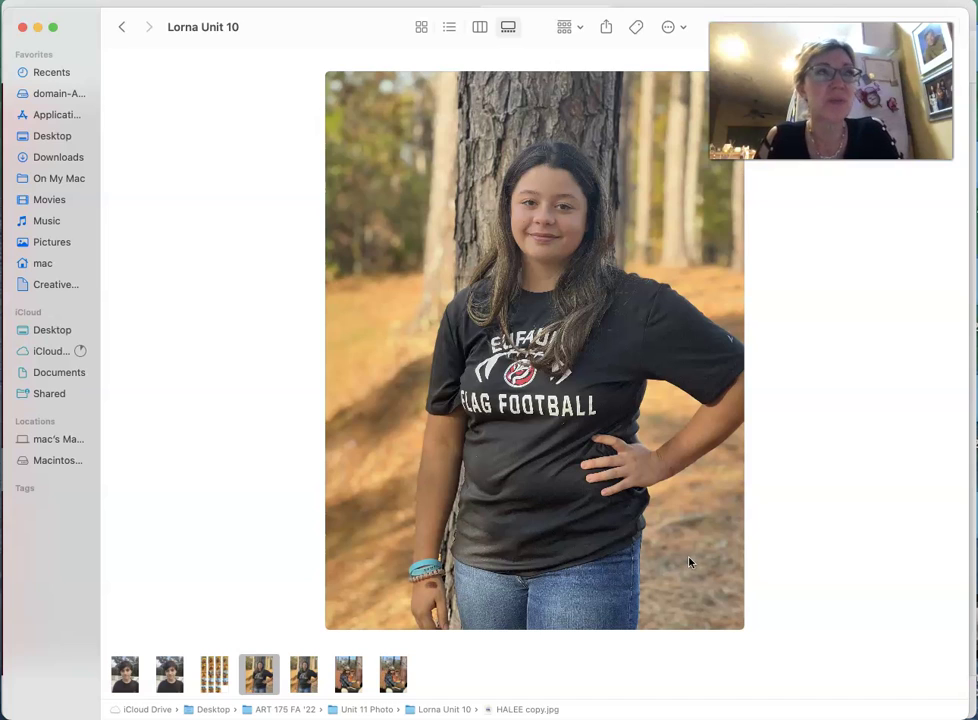
{"action": "left_click", "coordinate": [689, 560]}
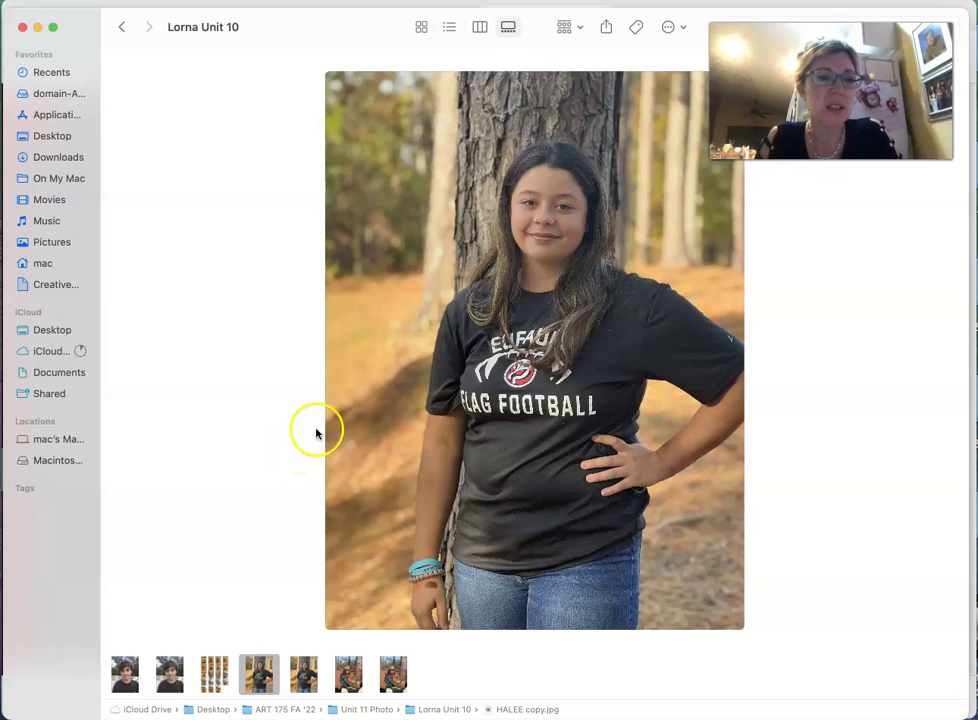
{"action": "left_click", "coordinate": [350, 675]}
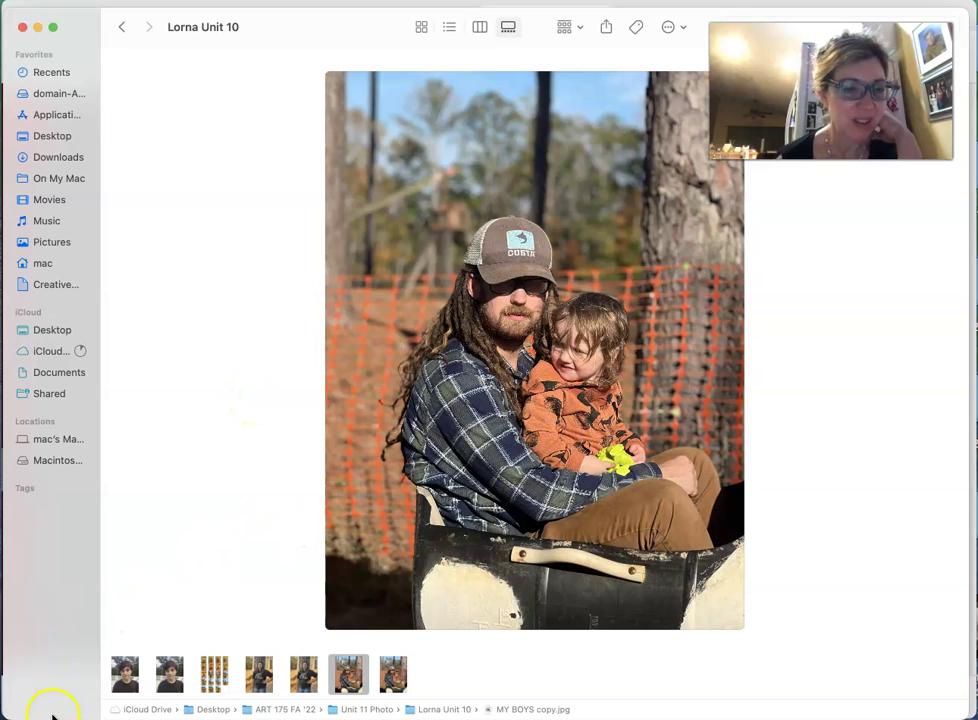
- Switch to Photoshop and examine the top row of ContactSheet-001 (15).psd, through to the last shot of the toddler seated in corn
{"action": "key", "text": "super+Tab"}
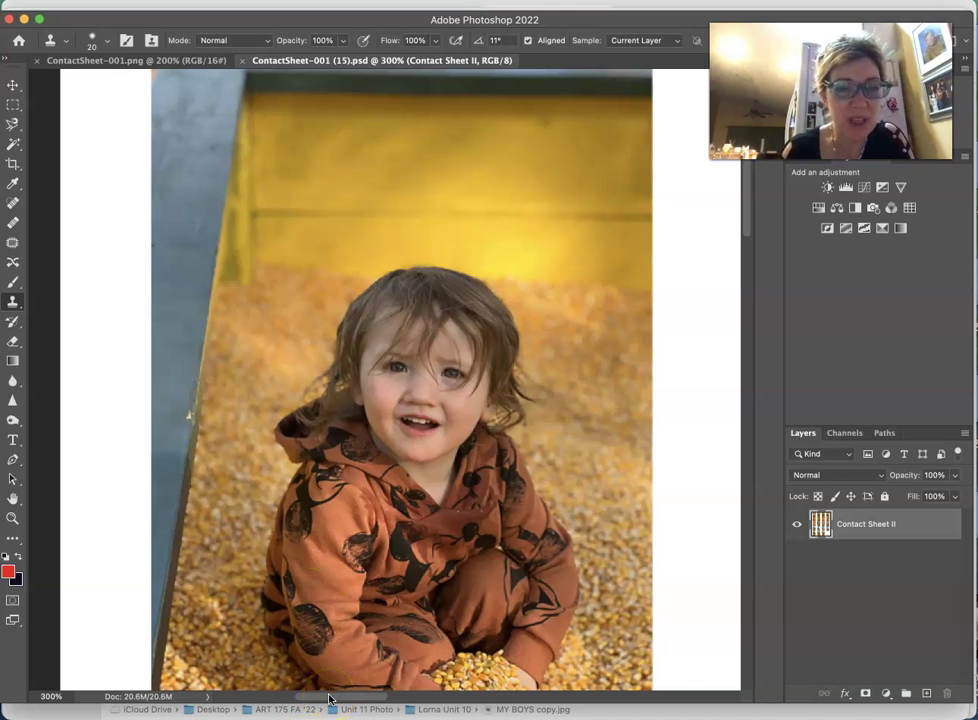
{"action": "left_click_drag", "start_coordinate": [329, 697], "coordinate": [601, 708]}
{"action": "left_click_drag", "start_coordinate": [611, 710], "coordinate": [606, 710]}
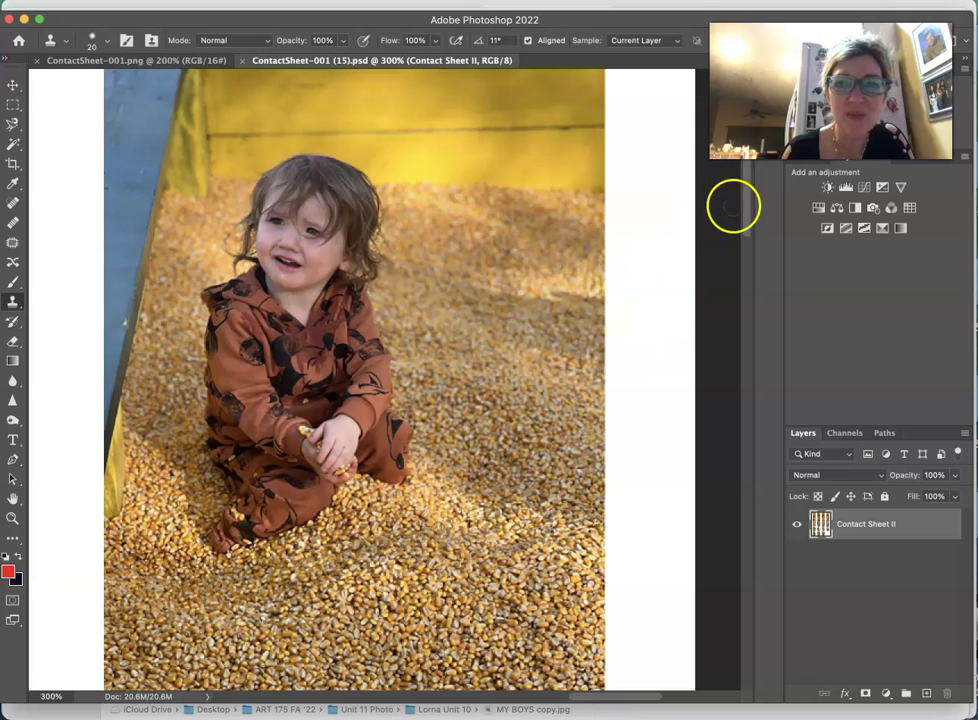
- Examine the second contact sheet row, from the smiling toddler seen from the side back to the one pointing in the corn pit
{"action": "left_click_drag", "start_coordinate": [751, 210], "coordinate": [751, 307]}
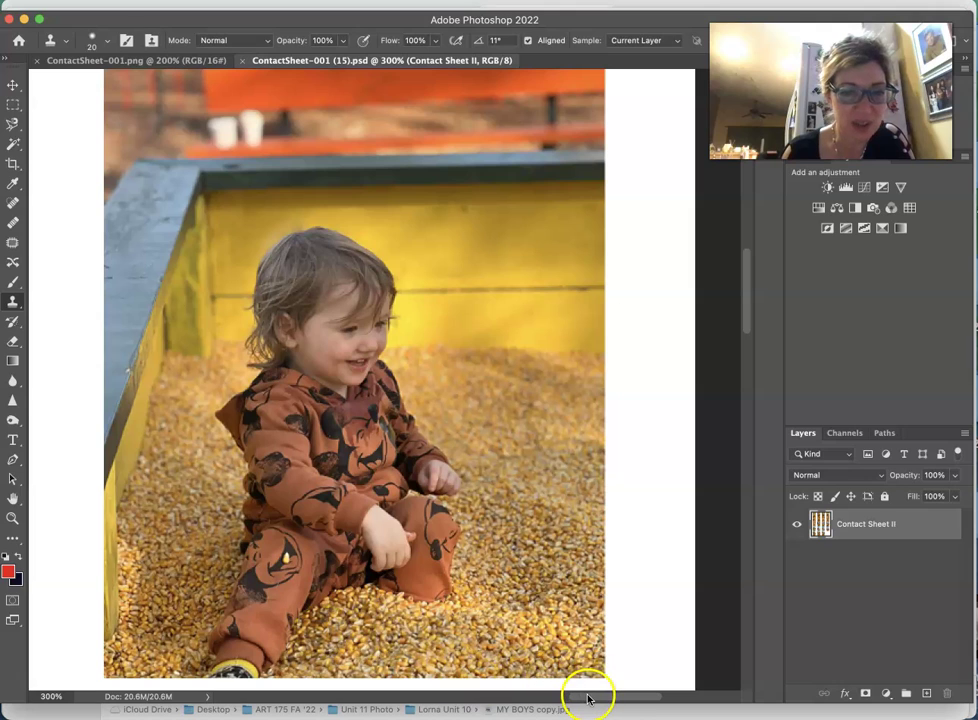
{"action": "left_click_drag", "start_coordinate": [588, 698], "coordinate": [588, 697]}
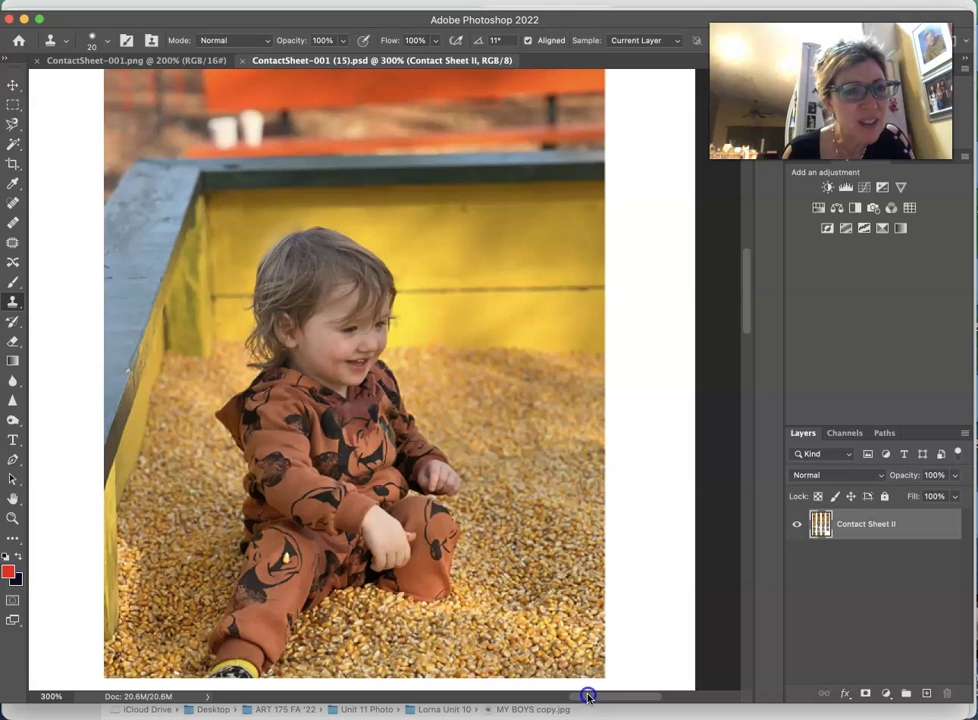
{"action": "left_click_drag", "start_coordinate": [588, 697], "coordinate": [499, 684]}
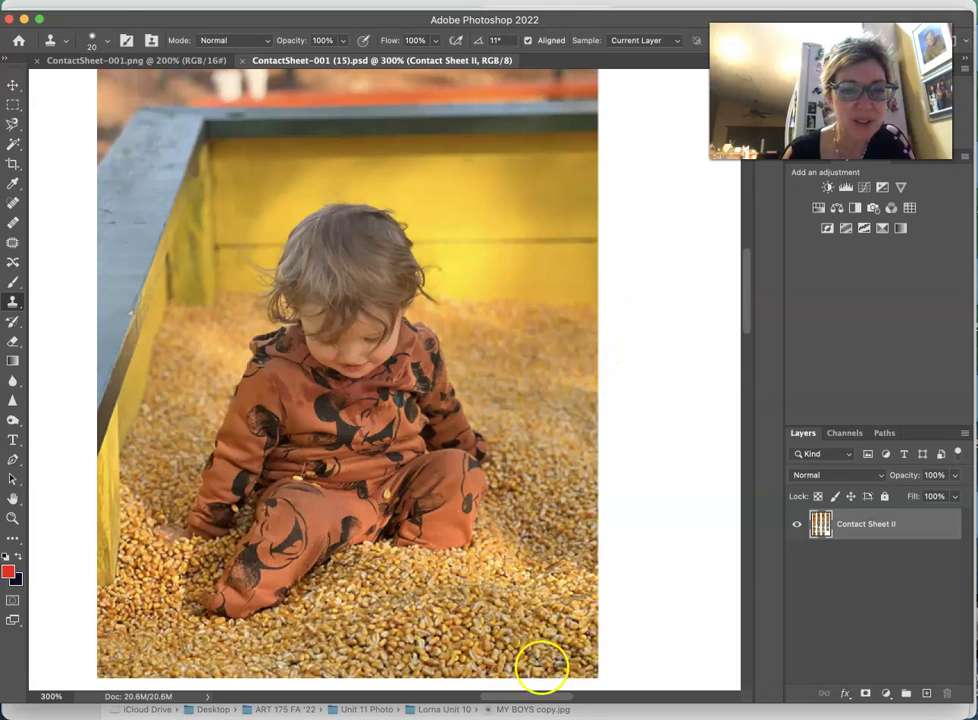
{"action": "left_click_drag", "start_coordinate": [557, 700], "coordinate": [472, 711]}
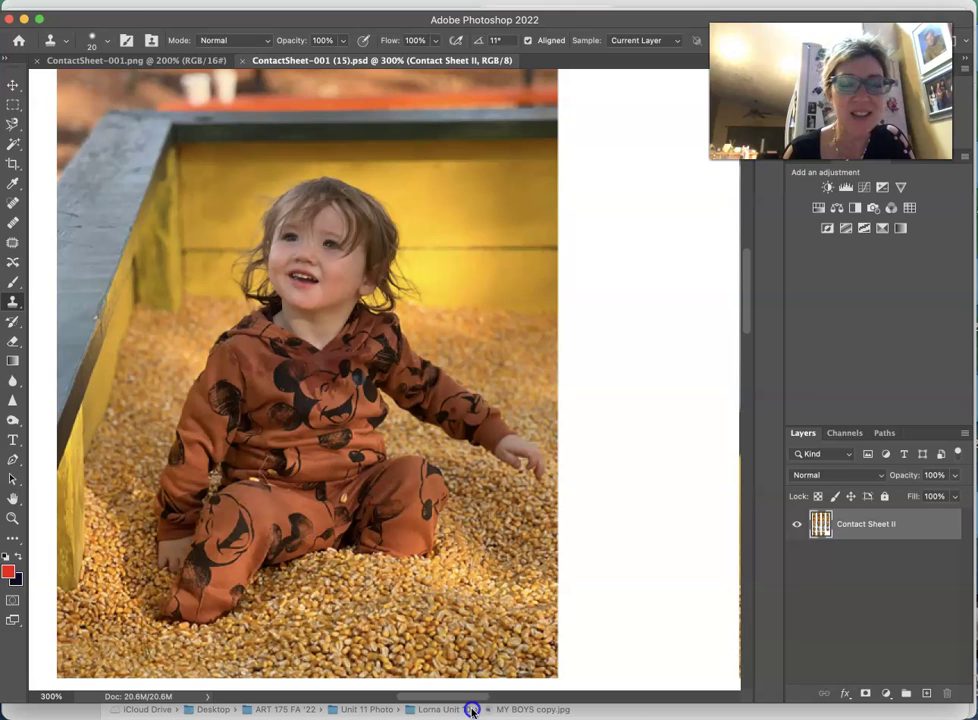
{"action": "left_click_drag", "start_coordinate": [472, 711], "coordinate": [362, 709]}
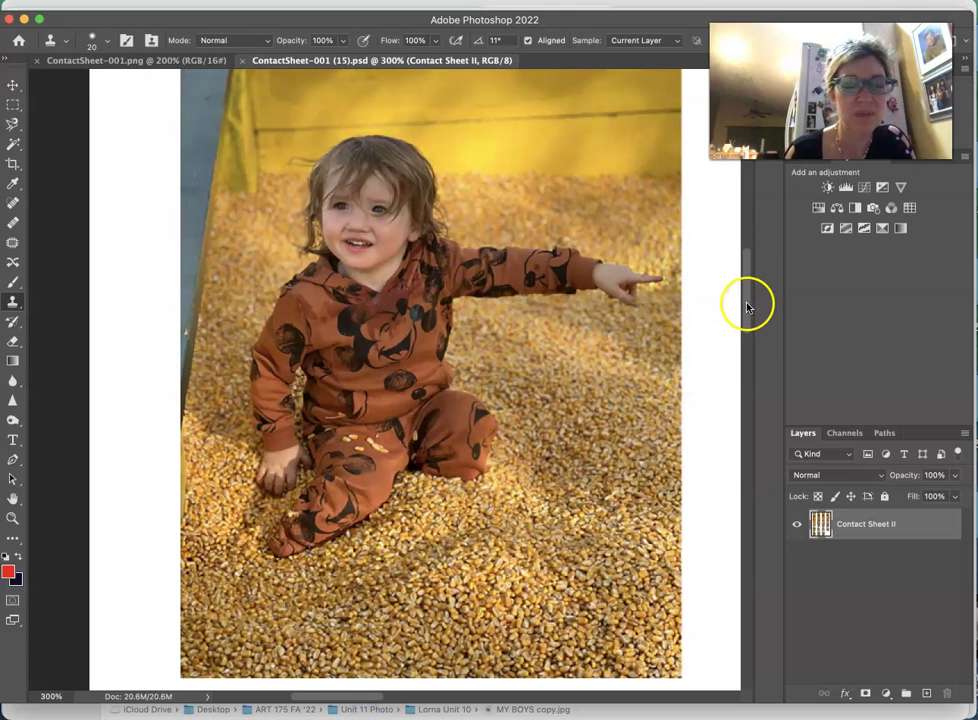
- Examine the third row, from the toddler playing with corn through to the laughing one leaning forward with adults behind
{"action": "left_click_drag", "start_coordinate": [746, 307], "coordinate": [759, 398]}
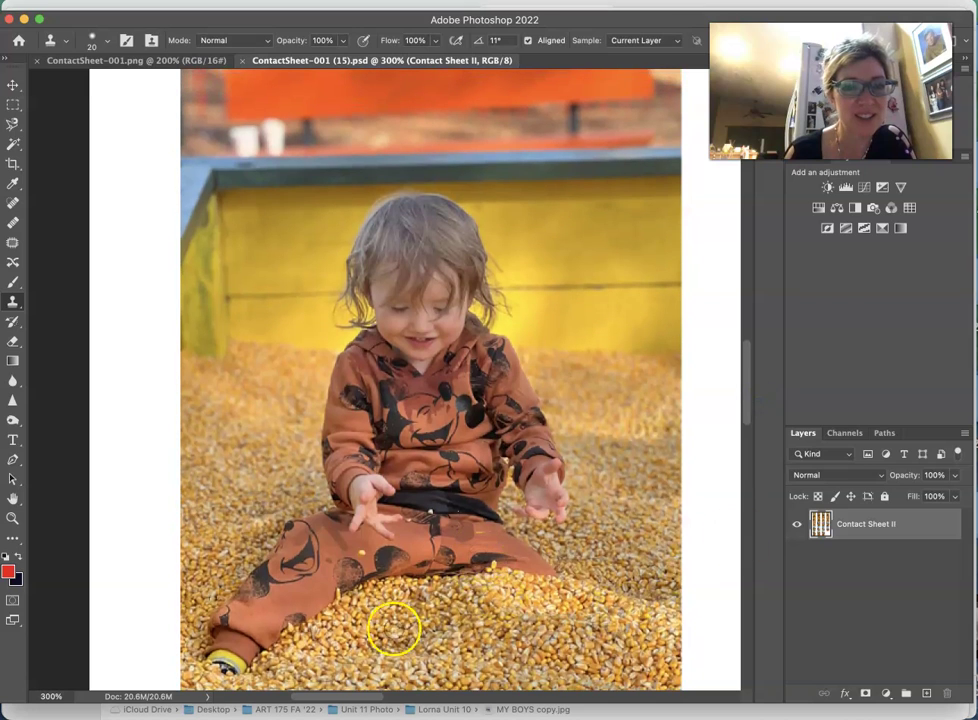
{"action": "left_click_drag", "start_coordinate": [306, 695], "coordinate": [407, 707]}
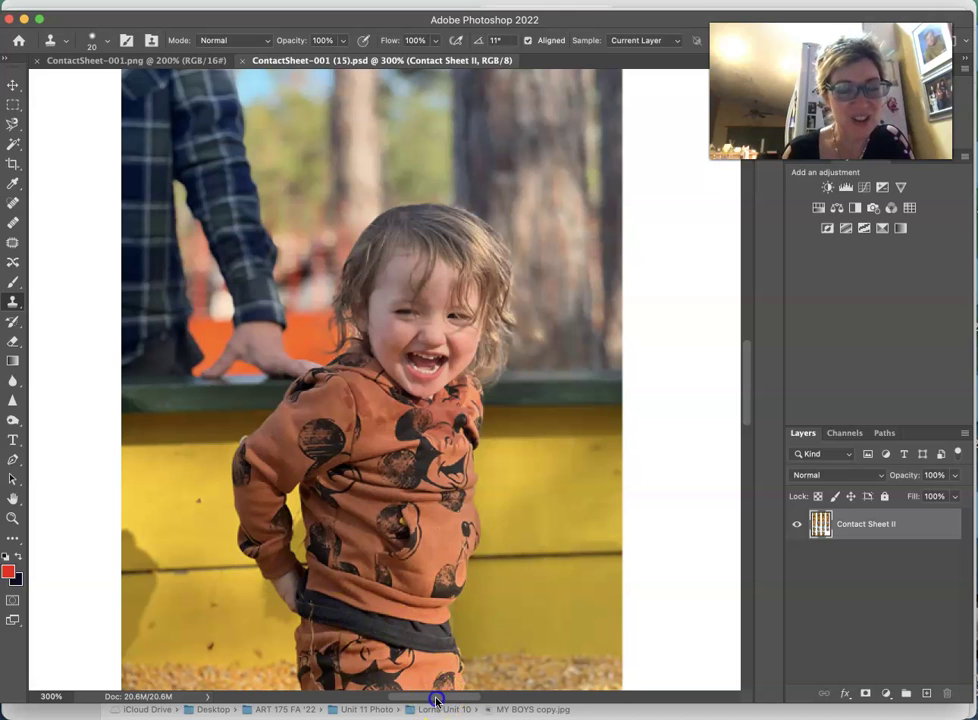
{"action": "left_click_drag", "start_coordinate": [435, 699], "coordinate": [524, 707]}
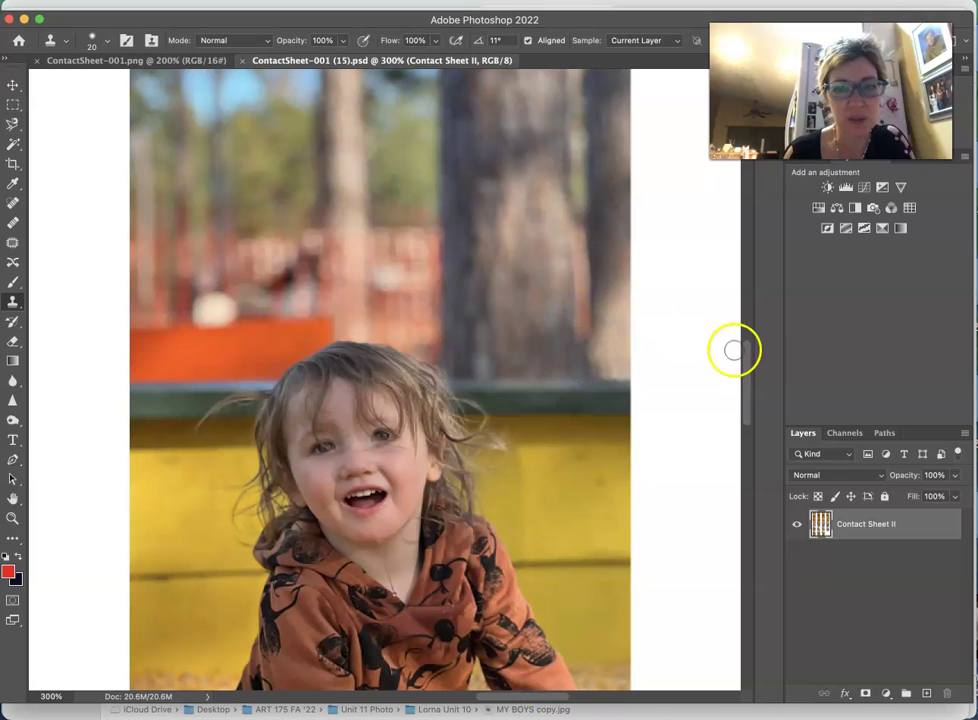
{"action": "scroll", "coordinate": [745, 375], "scroll_direction": "down", "scroll_amount": 5}
{"action": "scroll", "coordinate": [746, 374], "scroll_direction": "up", "scroll_amount": 5}
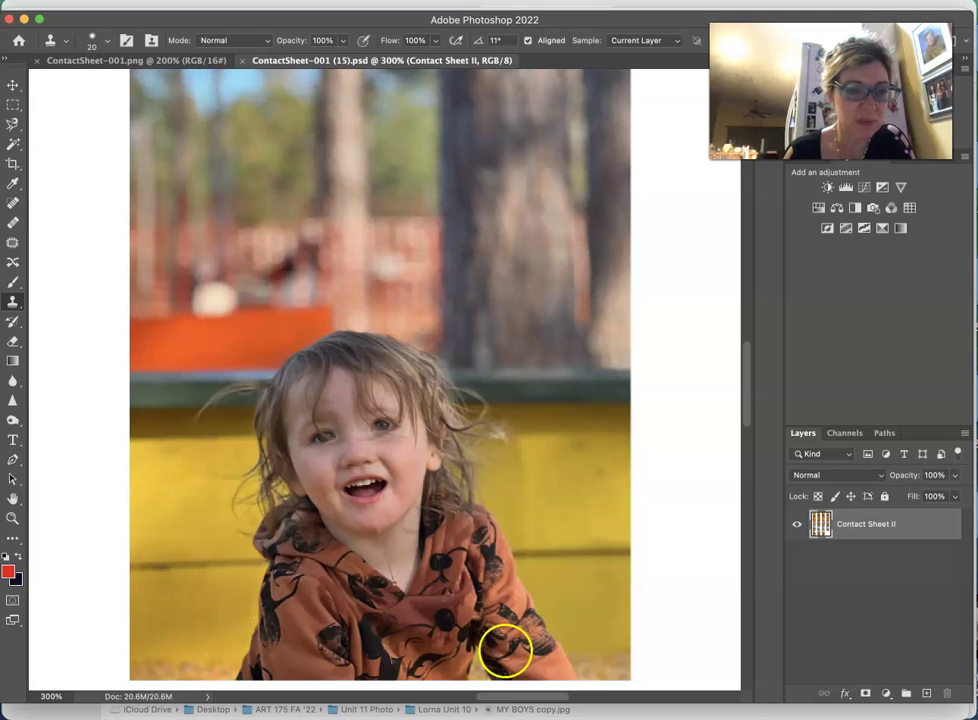
{"action": "left_click", "coordinate": [517, 702]}
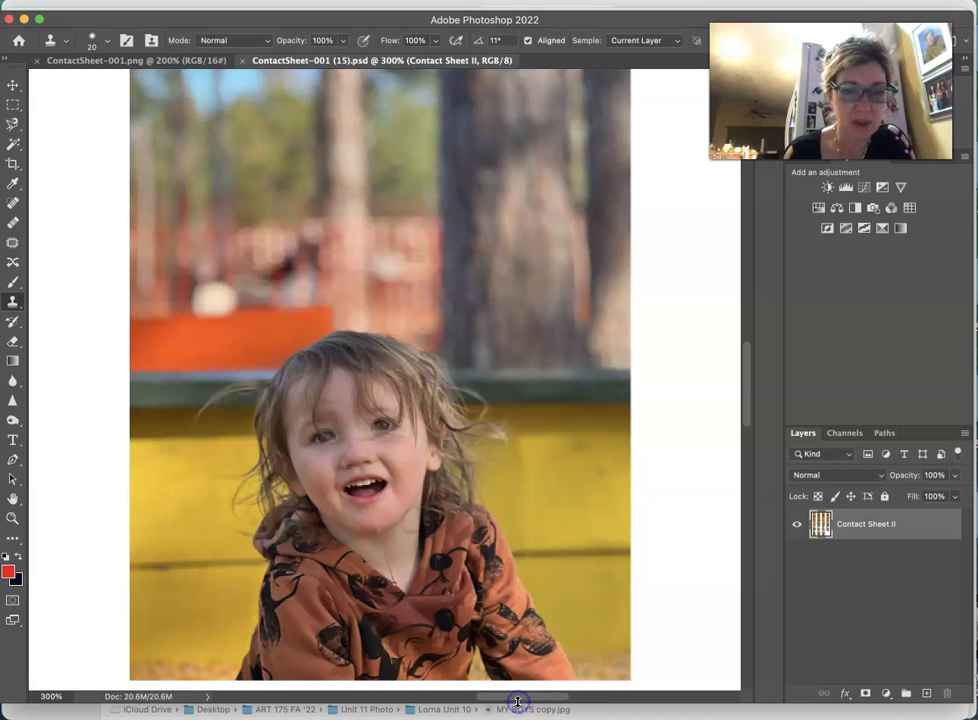
{"action": "left_click_drag", "start_coordinate": [513, 703], "coordinate": [607, 705]}
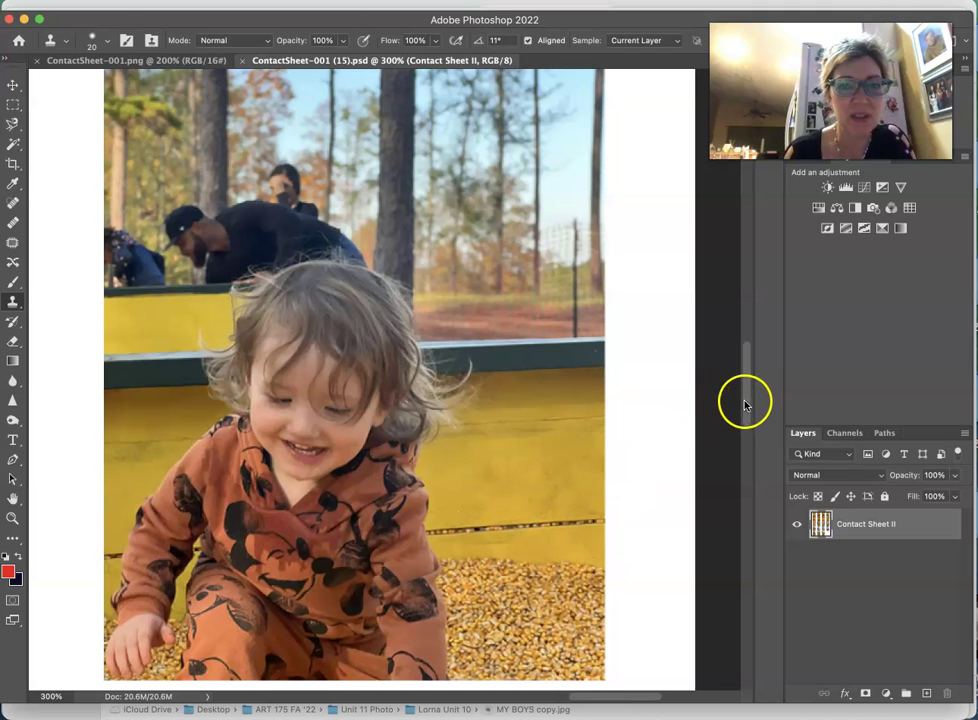
- Examine the fourth row, from the toddler reaching sideways back to the one crouching with the green toy dinosaur
{"action": "left_click_drag", "start_coordinate": [750, 405], "coordinate": [745, 497]}
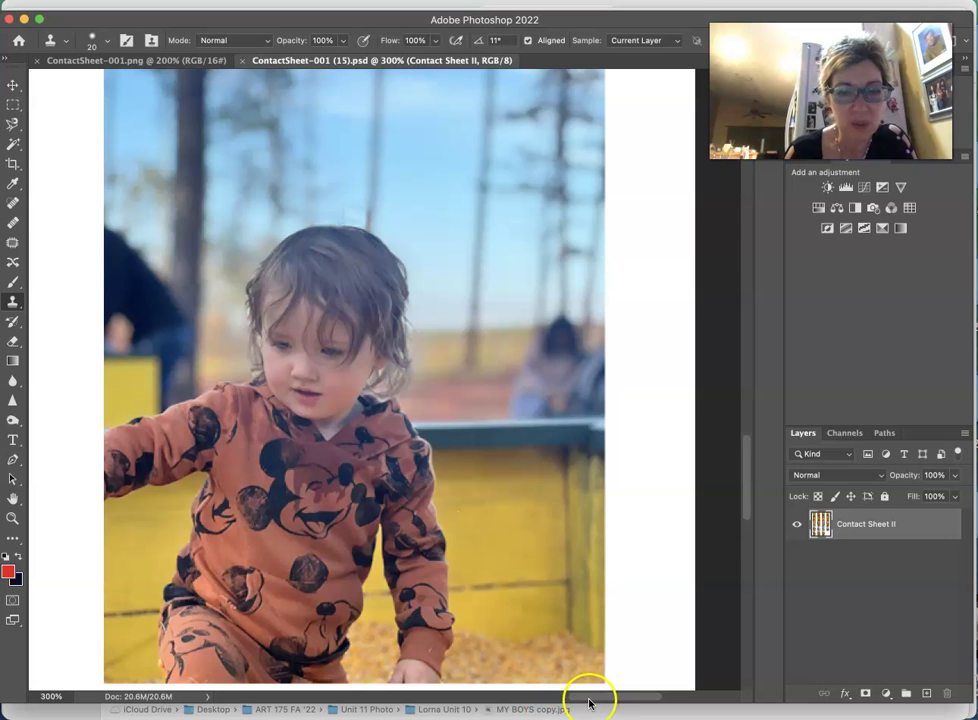
{"action": "left_click_drag", "start_coordinate": [589, 701], "coordinate": [503, 712]}
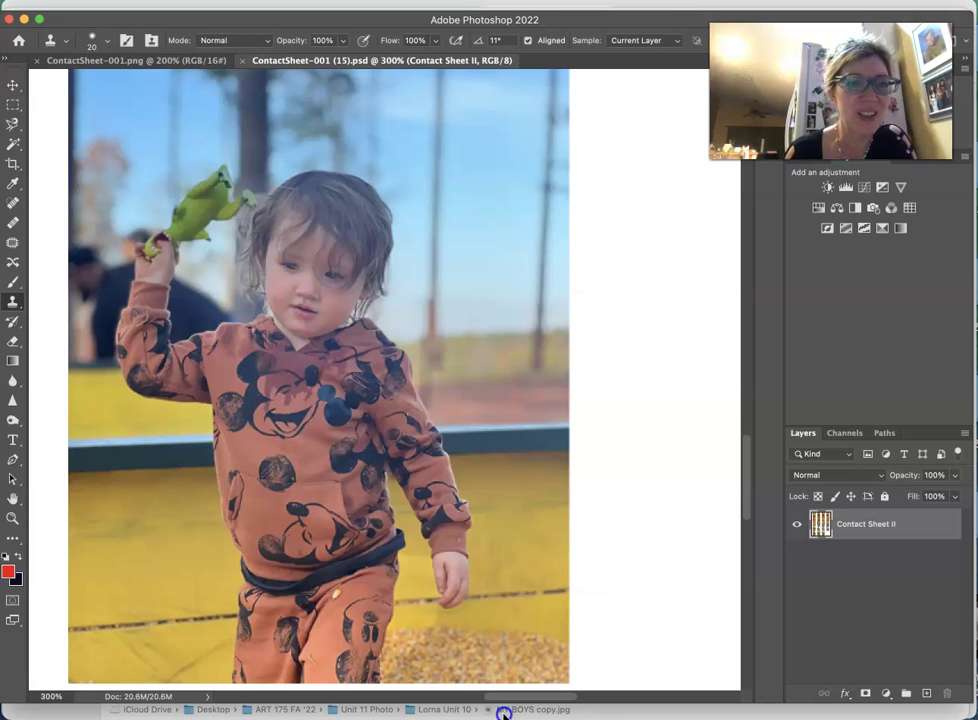
{"action": "left_click_drag", "start_coordinate": [503, 712], "coordinate": [319, 714]}
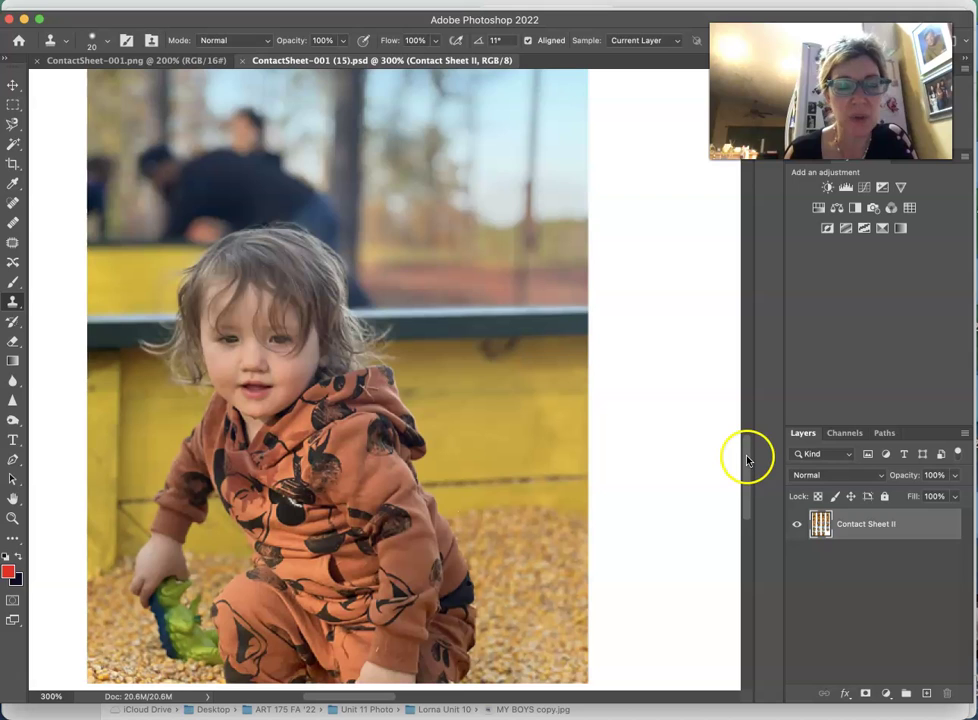
- Examine the next row down, from the toddler holding the upside-down dinosaur through to the one turned away looking down
{"action": "left_click_drag", "start_coordinate": [748, 460], "coordinate": [748, 553]}
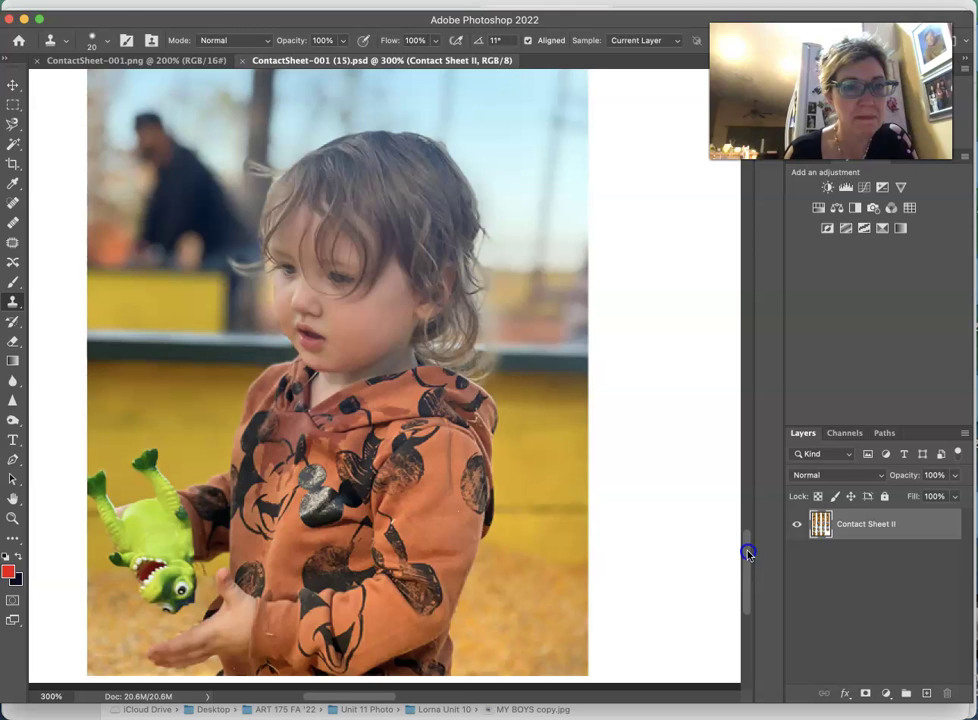
{"action": "left_click_drag", "start_coordinate": [748, 554], "coordinate": [753, 551]}
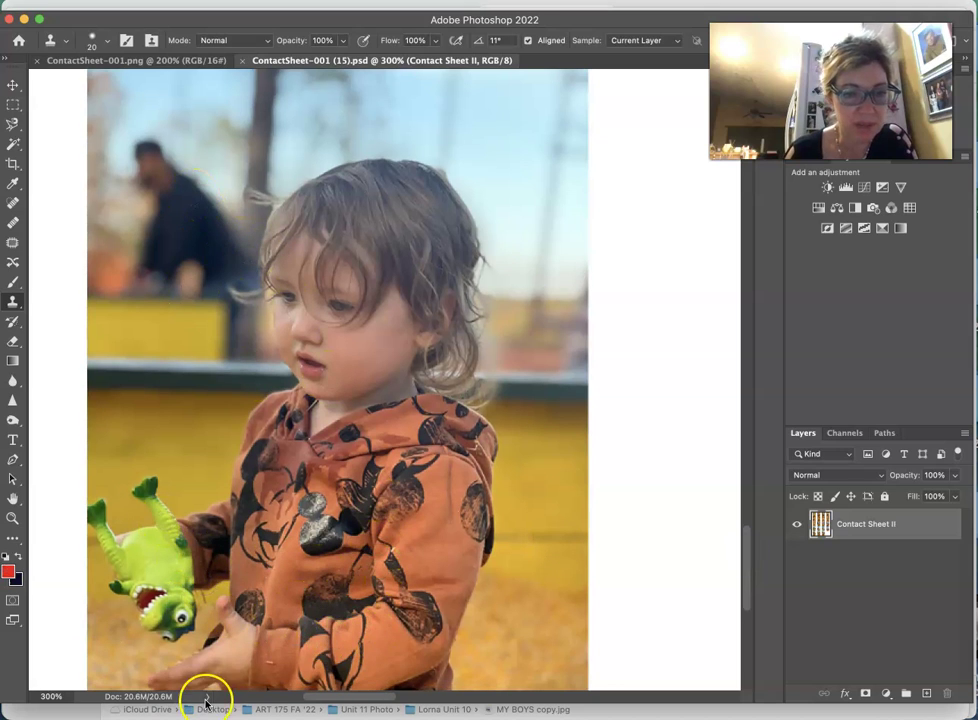
{"action": "left_click_drag", "start_coordinate": [349, 697], "coordinate": [429, 699]}
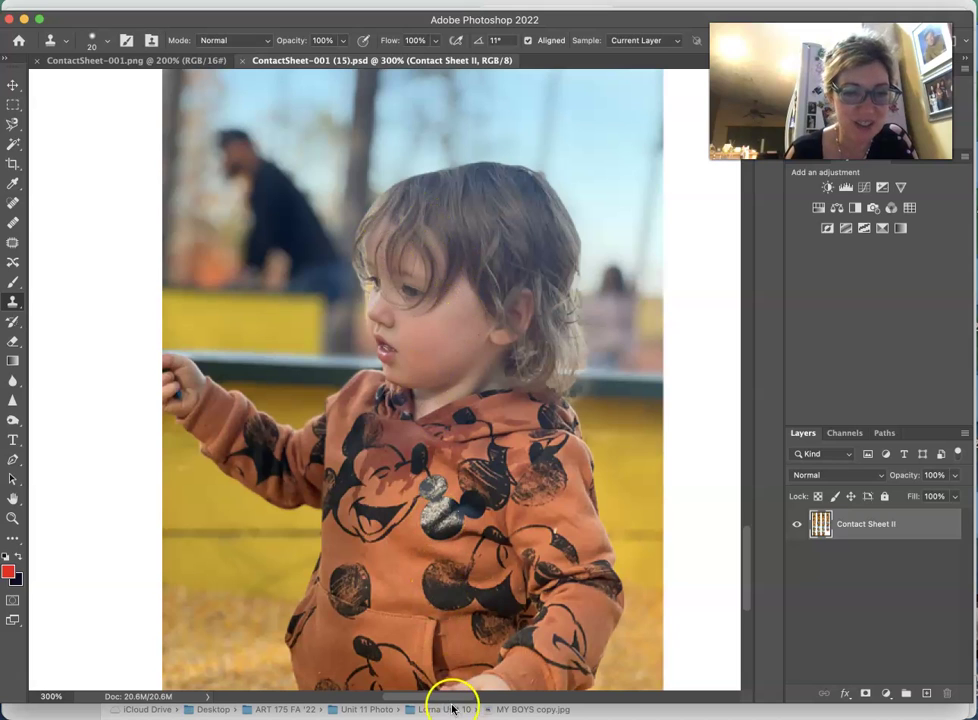
{"action": "left_click_drag", "start_coordinate": [444, 697], "coordinate": [538, 709]}
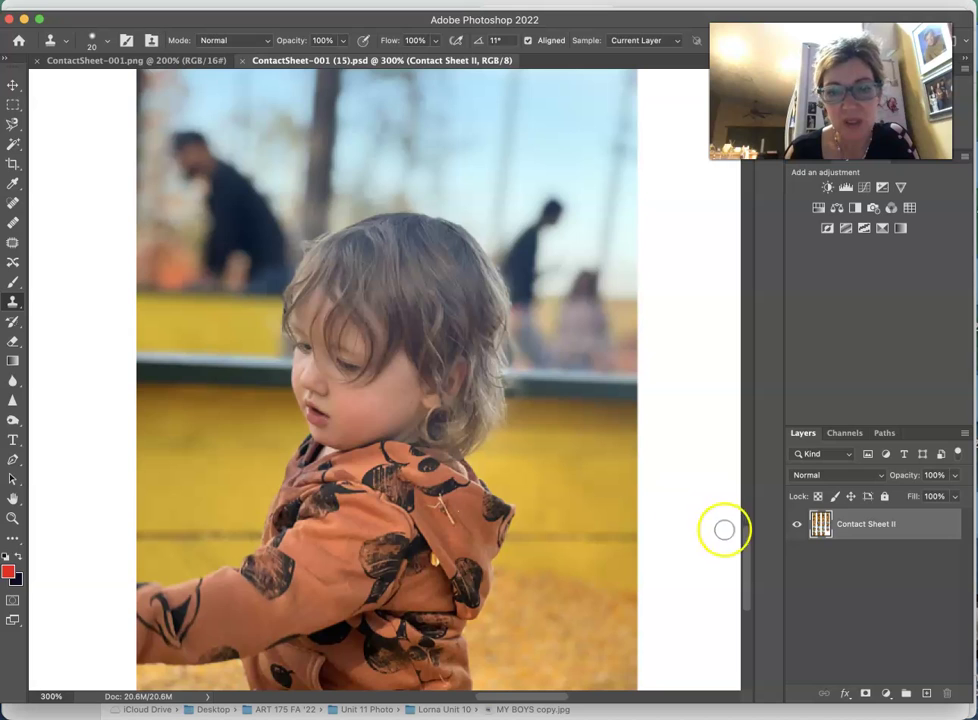
{"action": "mouse_move", "coordinate": [748, 556]}
{"action": "left_mouse_down"}
{"action": "mouse_move", "coordinate": [747, 591]}
{"action": "mouse_move", "coordinate": [753, 556]}
{"action": "left_mouse_up"}
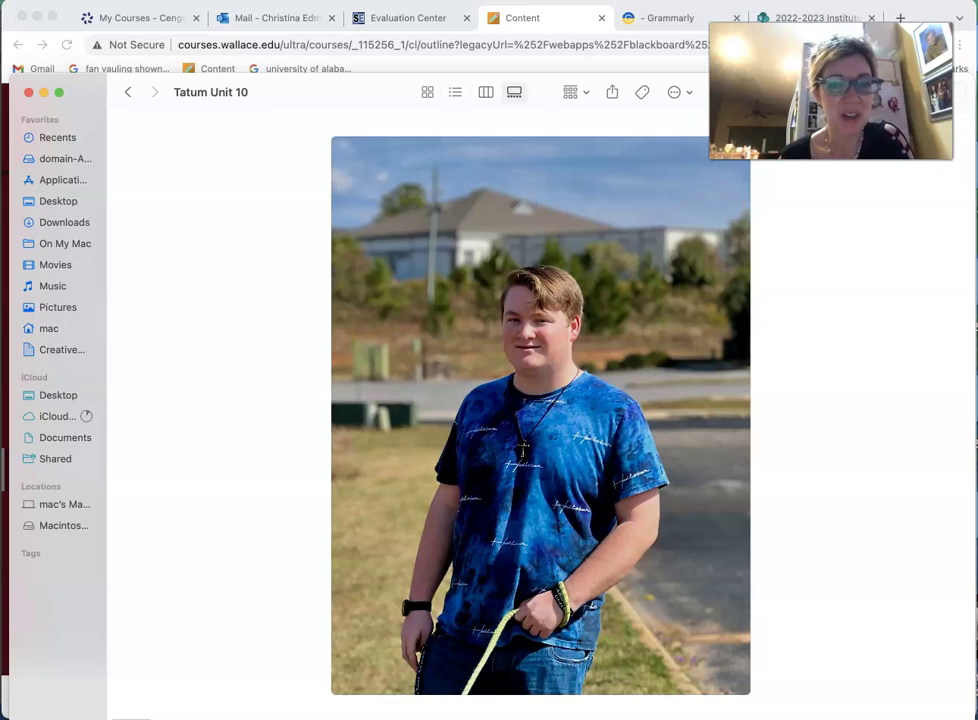
- Review the next student's Unit 10 photos: the boy in blue, the girl with a purple leash, the white dog, and the woman holding a dog
{"action": "left_click", "coordinate": [781, 397]}
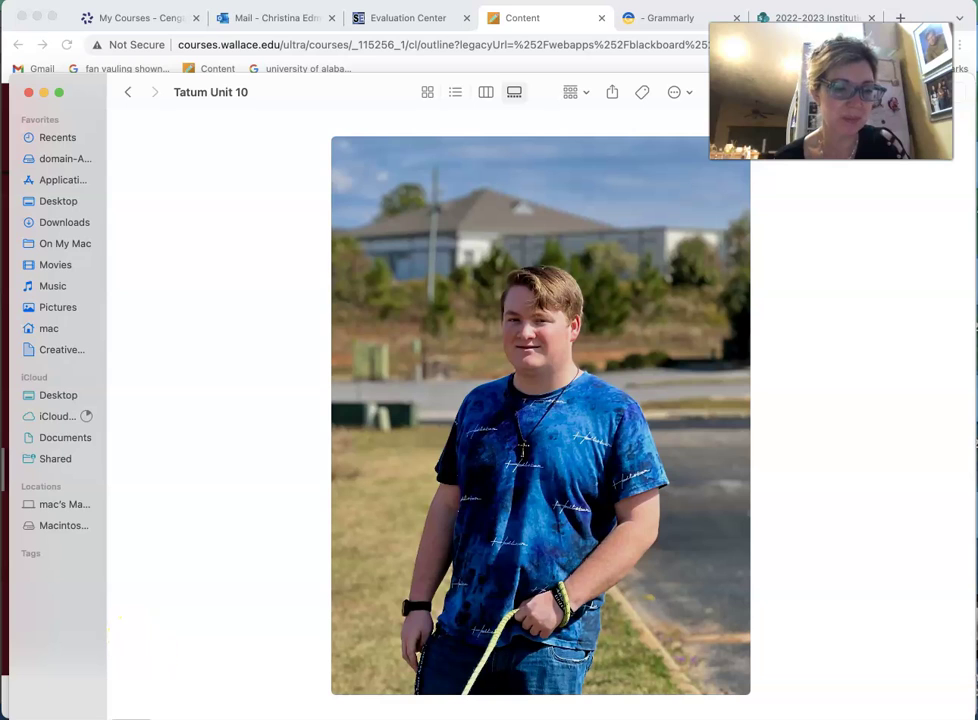
{"action": "left_click", "coordinate": [175, 716]}
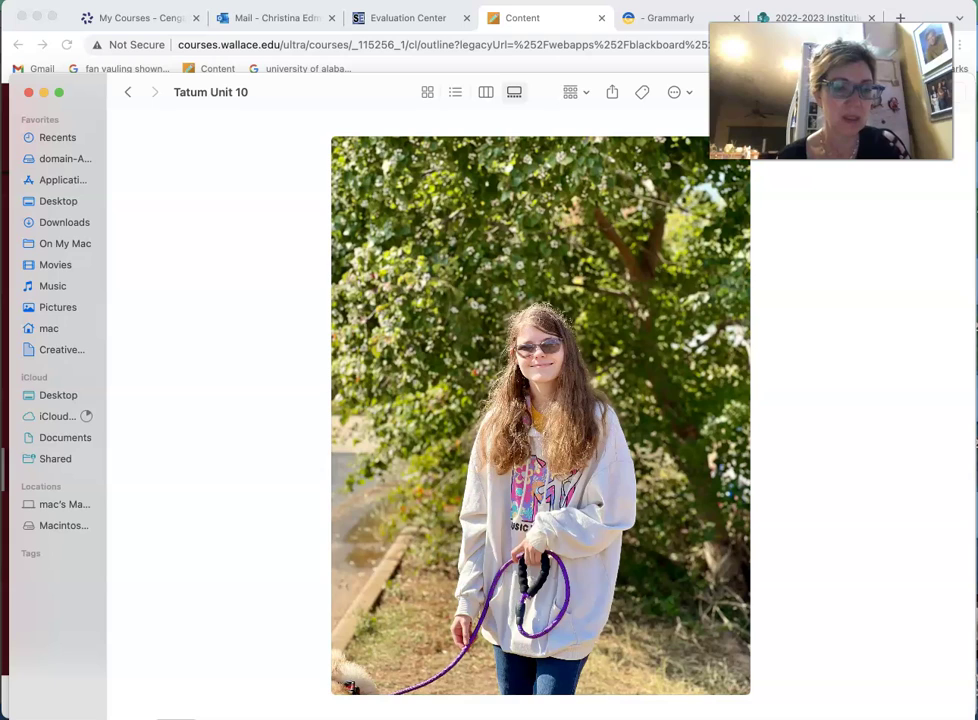
{"action": "left_click", "coordinate": [220, 716]}
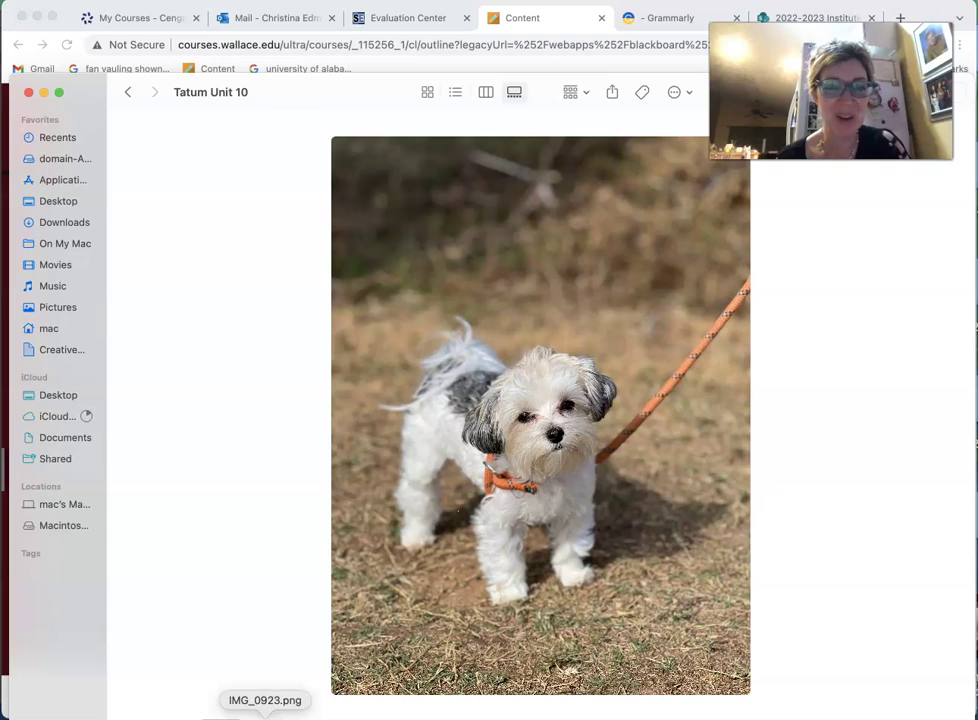
{"action": "left_click", "coordinate": [476, 678]}
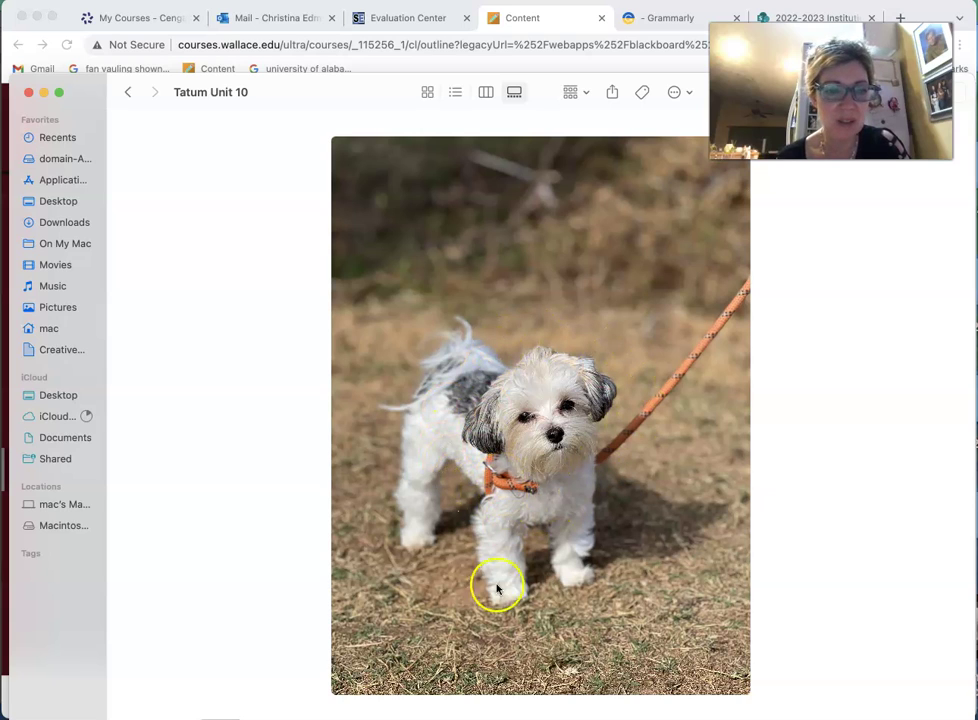
{"action": "left_click", "coordinate": [265, 715]}
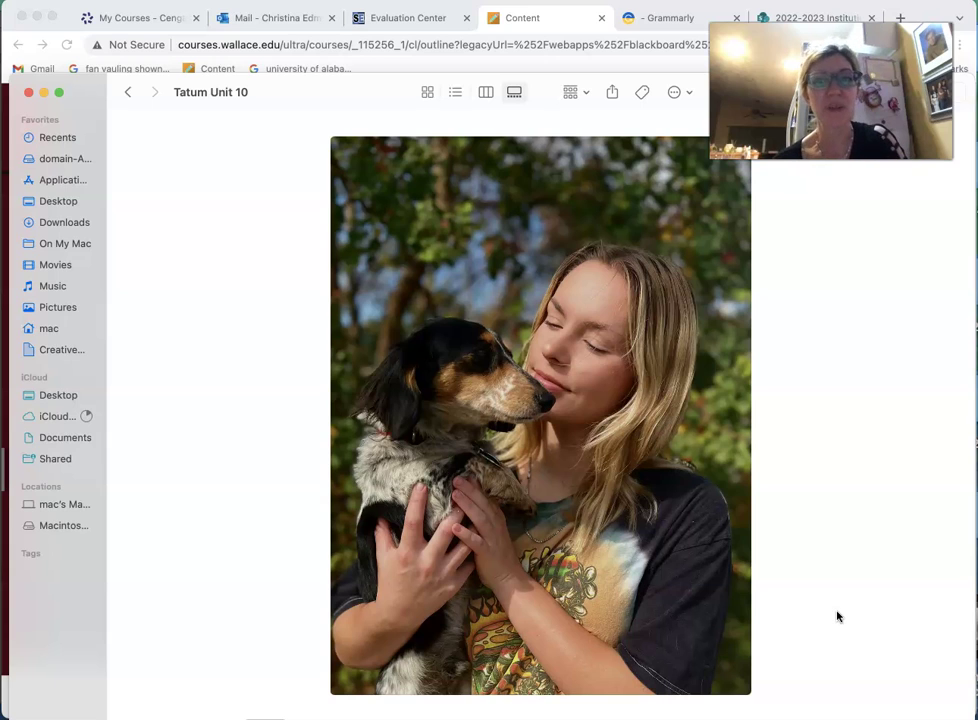
{"action": "left_click", "coordinate": [685, 590]}
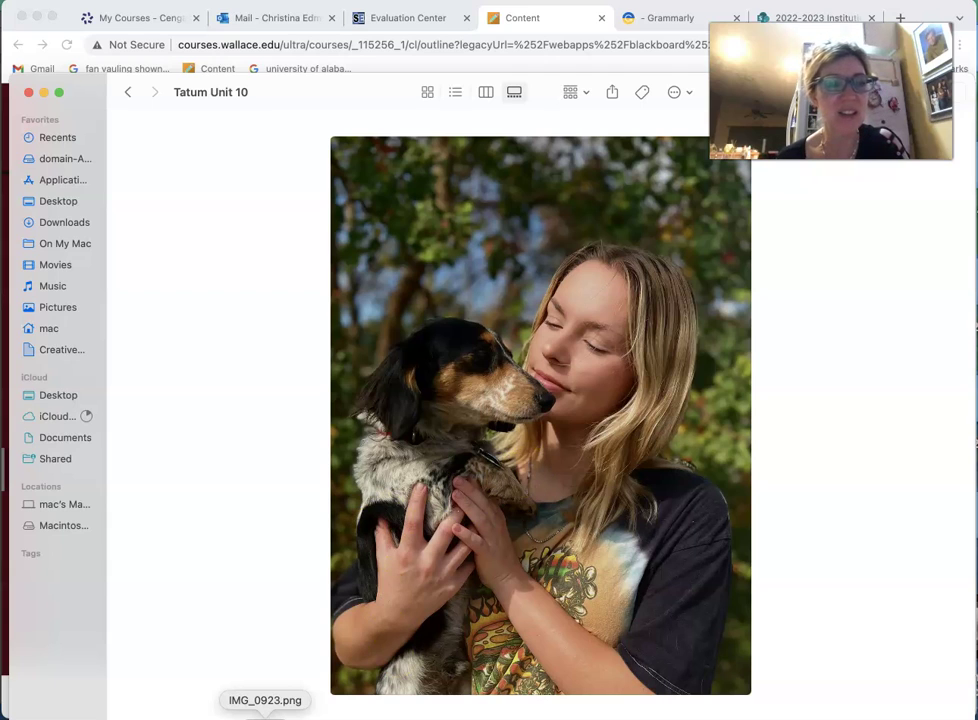
- Move the Finder window up so its thumbnails fit on screen, and return to the Unit 11 Photo folder
{"action": "left_click_drag", "start_coordinate": [310, 92], "coordinate": [298, 26]}
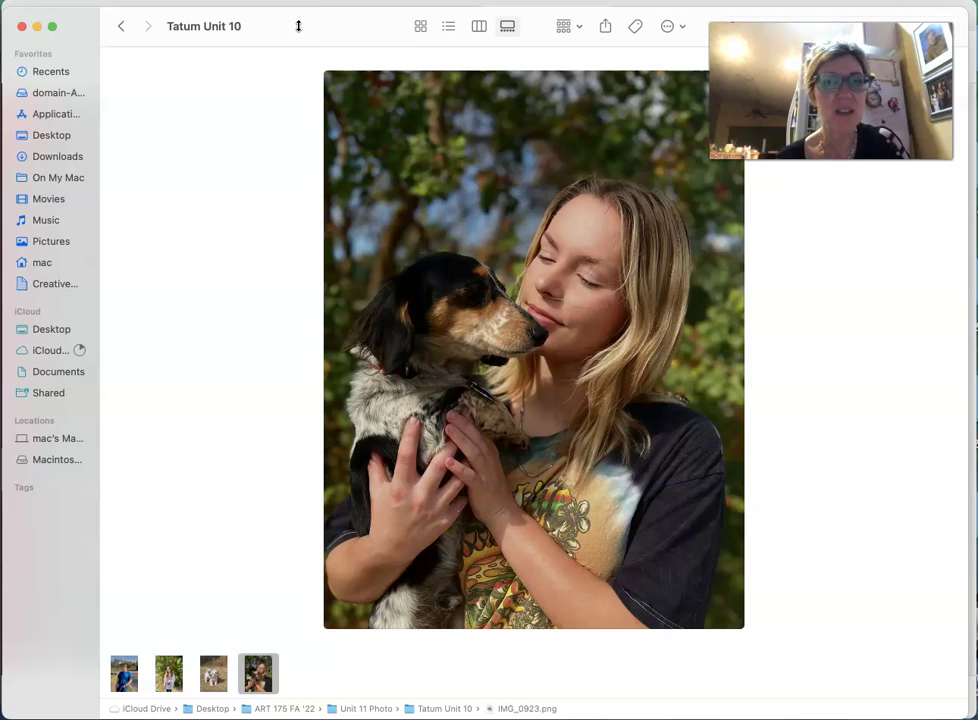
{"action": "left_click", "coordinate": [316, 37]}
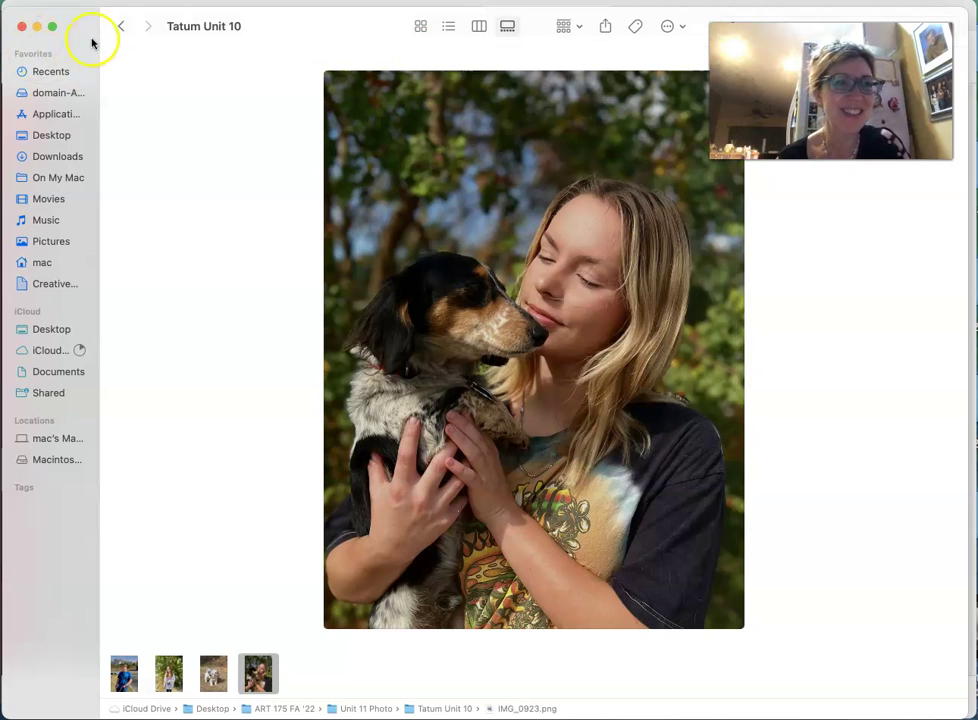
{"action": "left_click", "coordinate": [120, 27]}
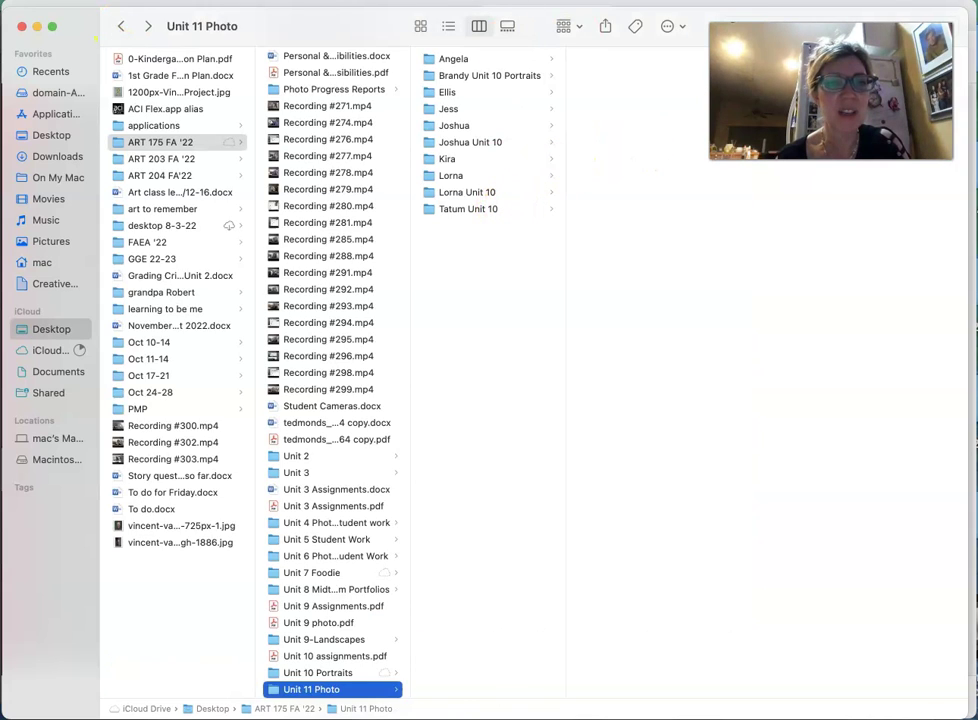
- Locate the next student's ContactSheet-001.png in Unit 11 Photo, view it in Photoshop, and read their Intro to Personal Choice thread in the browser
{"action": "left_click", "coordinate": [458, 60]}
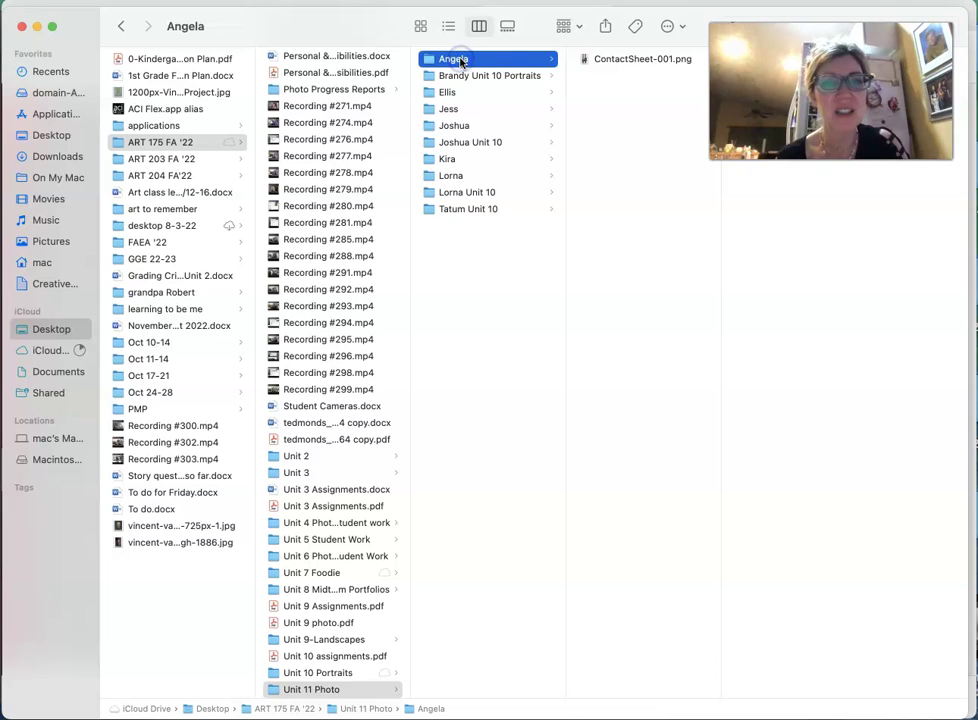
{"action": "left_click", "coordinate": [608, 62]}
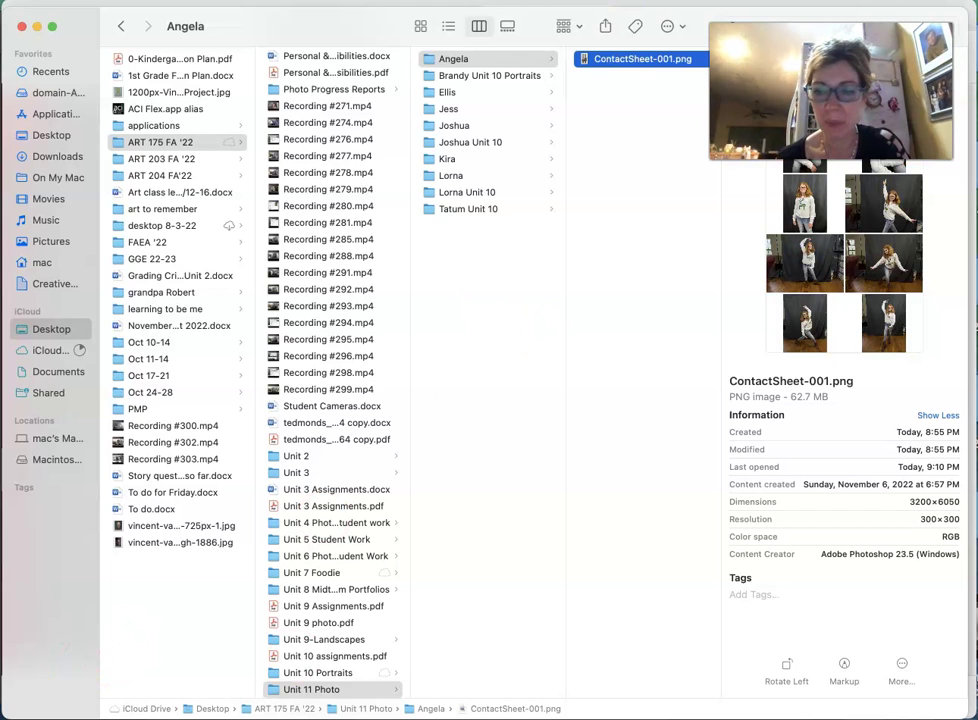
{"action": "key", "text": "super+Tab"}
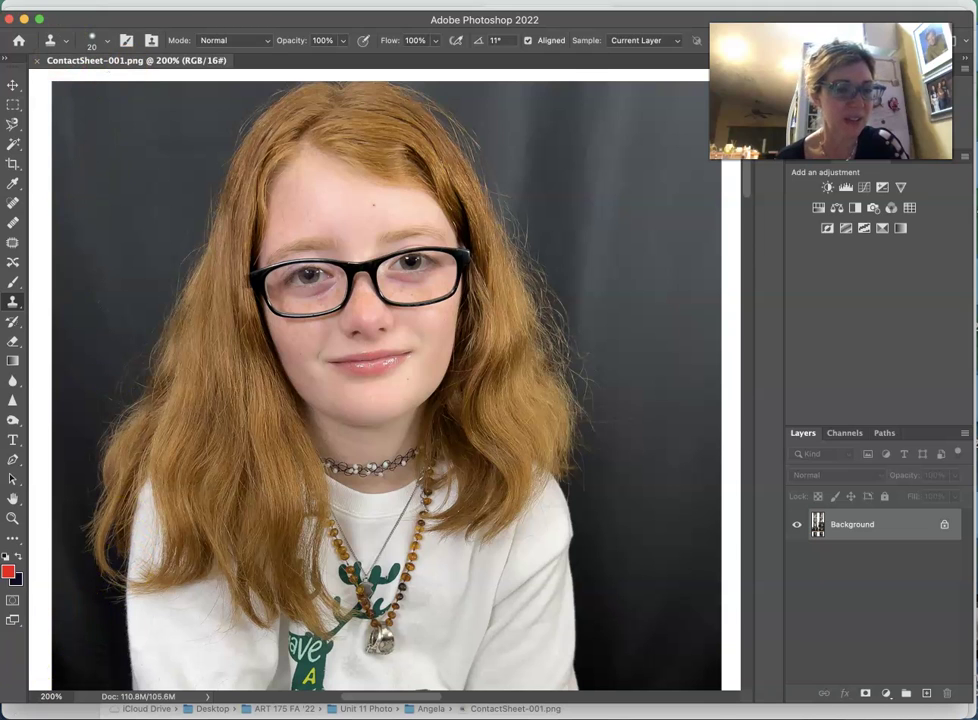
{"action": "key", "text": "super+Tab"}
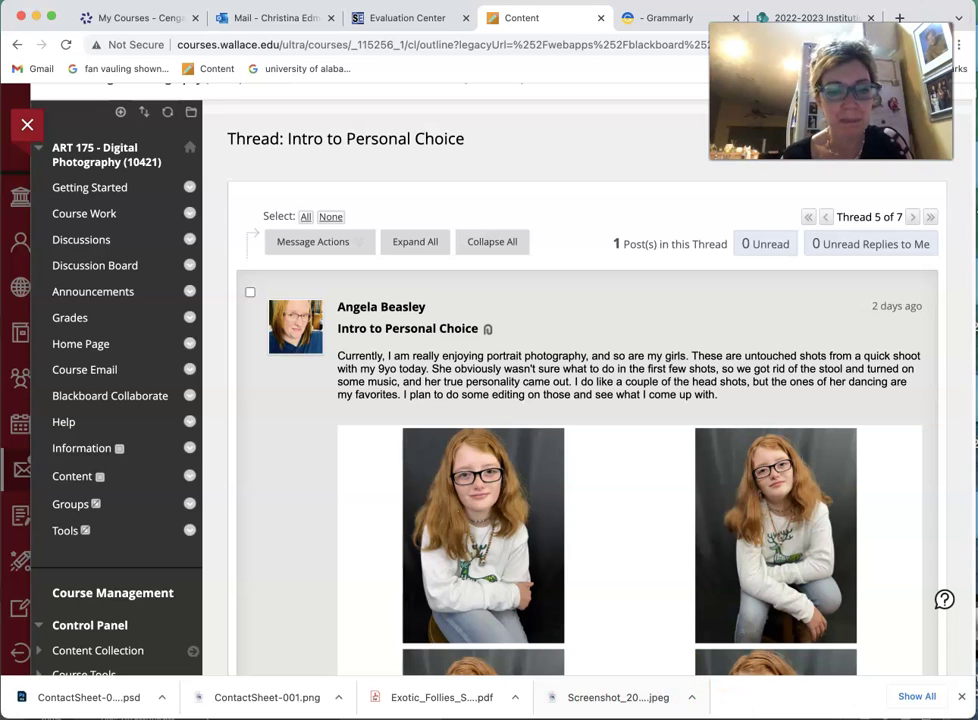
- Return to Photoshop and examine the seated portraits in the first two rows of ContactSheet-001.png at 100%
{"action": "key", "text": "super+Tab"}
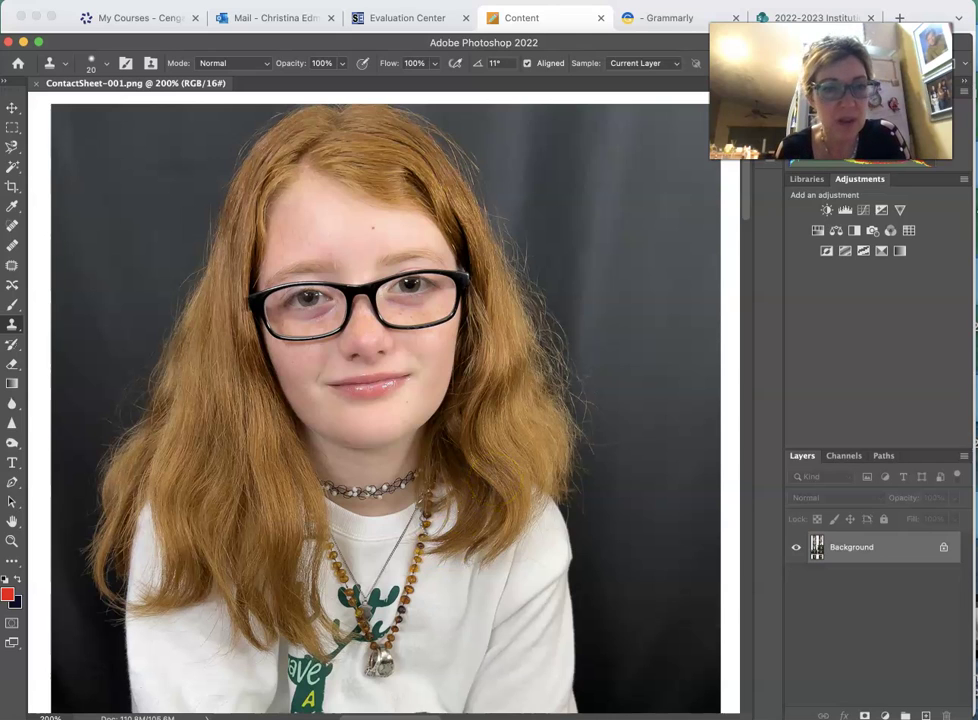
{"action": "key", "text": "super+minus"}
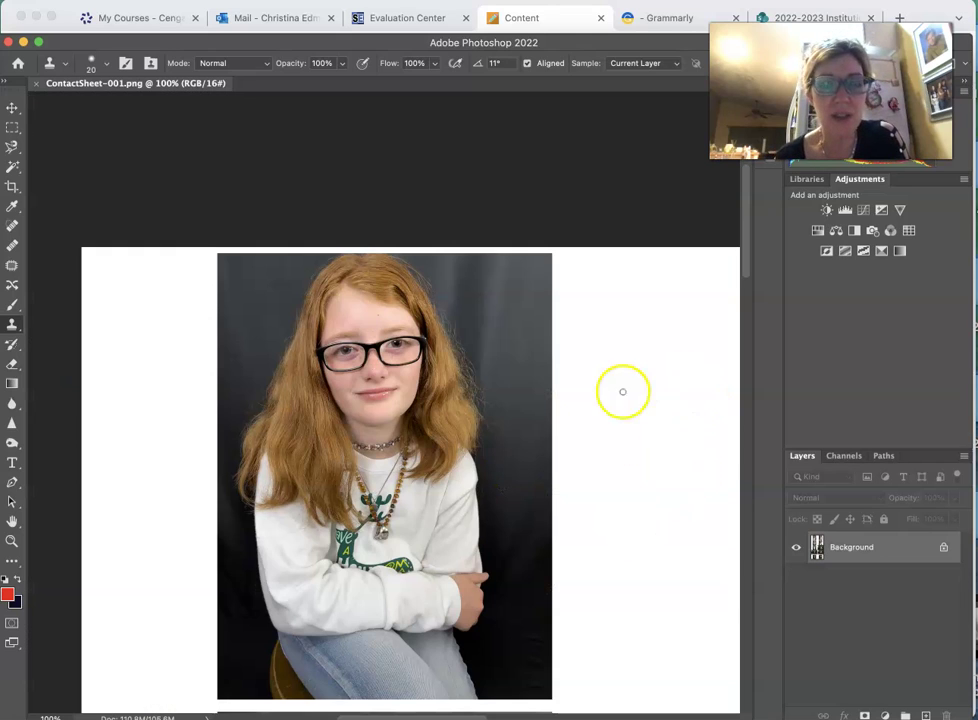
{"action": "mouse_move", "coordinate": [743, 225]}
{"action": "left_mouse_down"}
{"action": "mouse_move", "coordinate": [744, 256]}
{"action": "mouse_move", "coordinate": [745, 248]}
{"action": "left_mouse_up"}
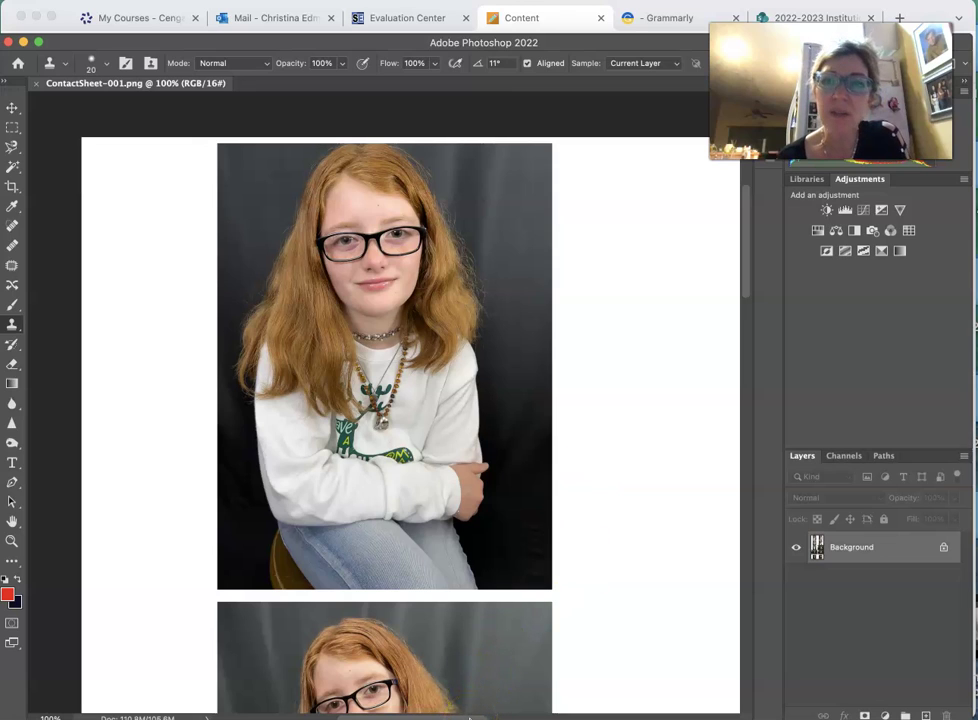
{"action": "left_click_drag", "start_coordinate": [470, 716], "coordinate": [590, 712]}
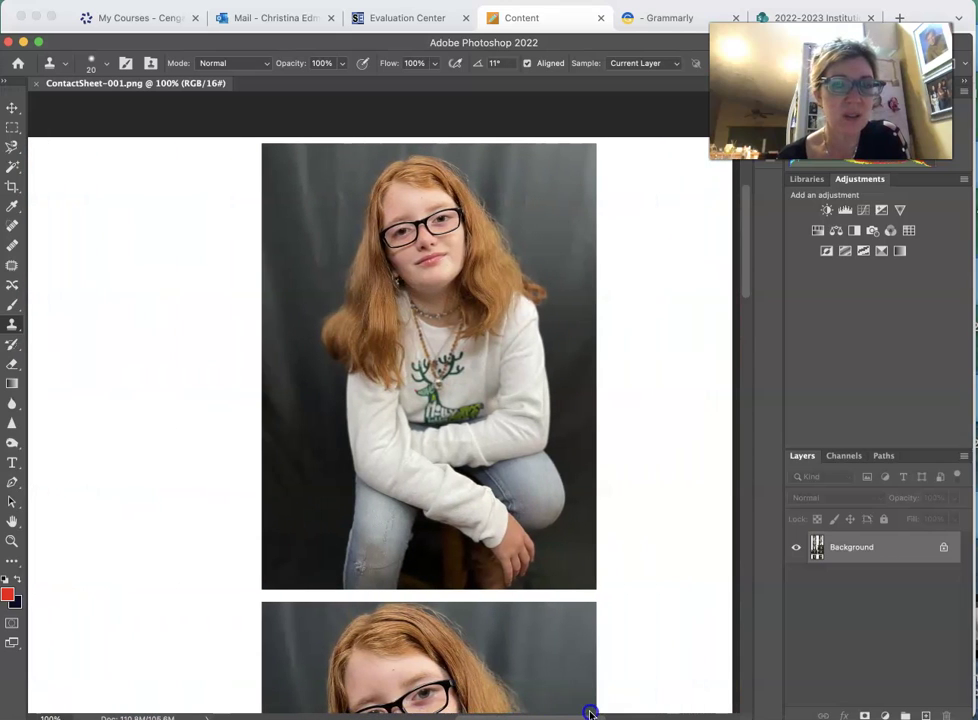
{"action": "left_click_drag", "start_coordinate": [590, 712], "coordinate": [497, 708]}
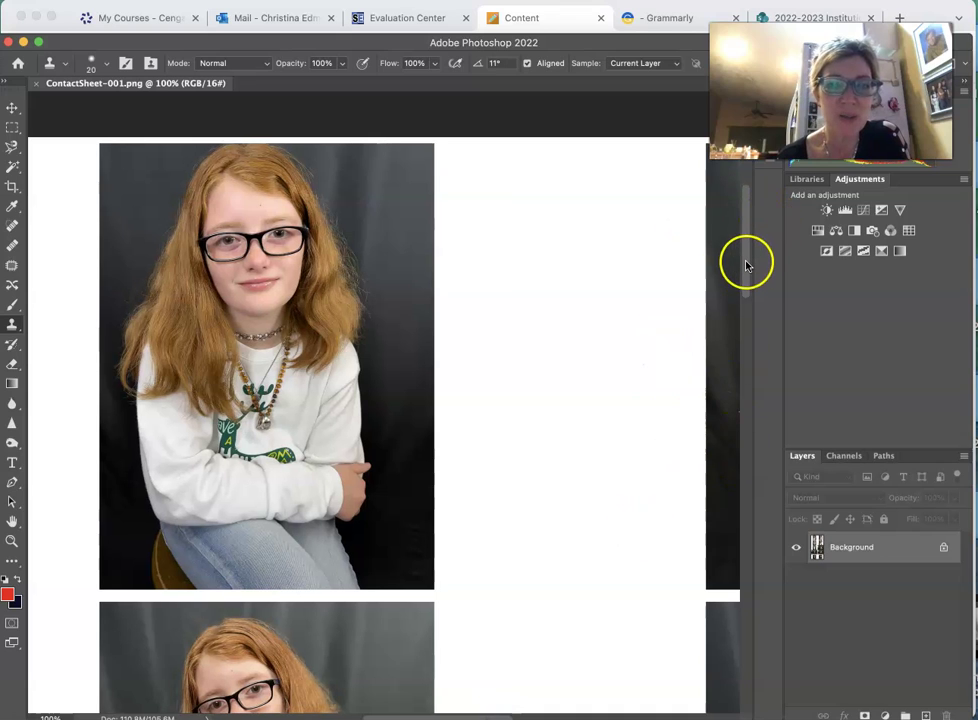
{"action": "left_click_drag", "start_coordinate": [746, 264], "coordinate": [731, 343]}
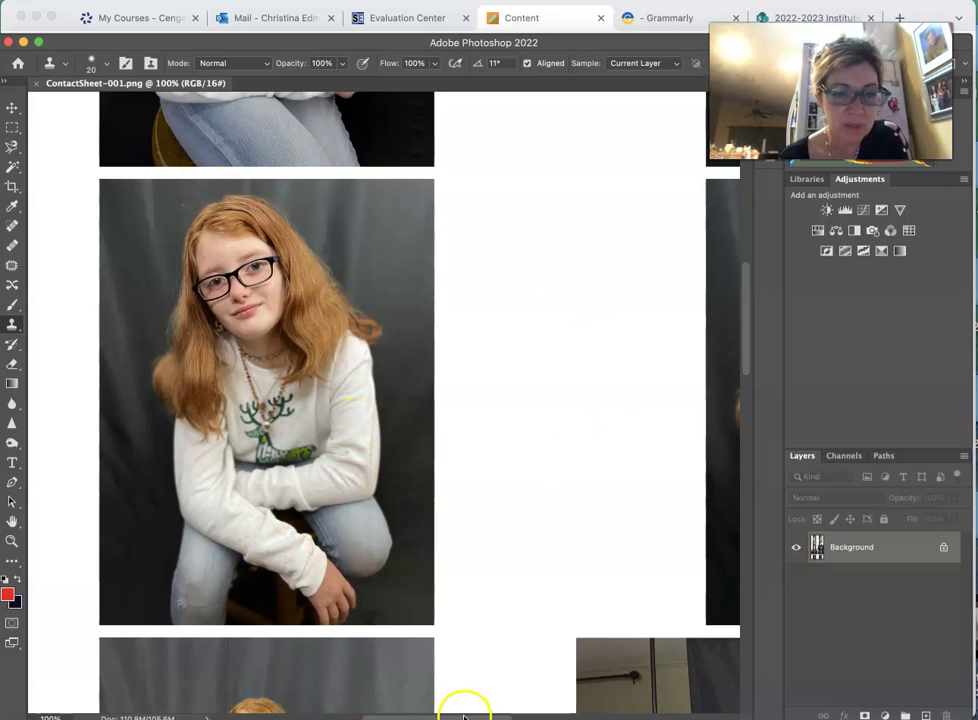
{"action": "left_click_drag", "start_coordinate": [465, 716], "coordinate": [513, 716]}
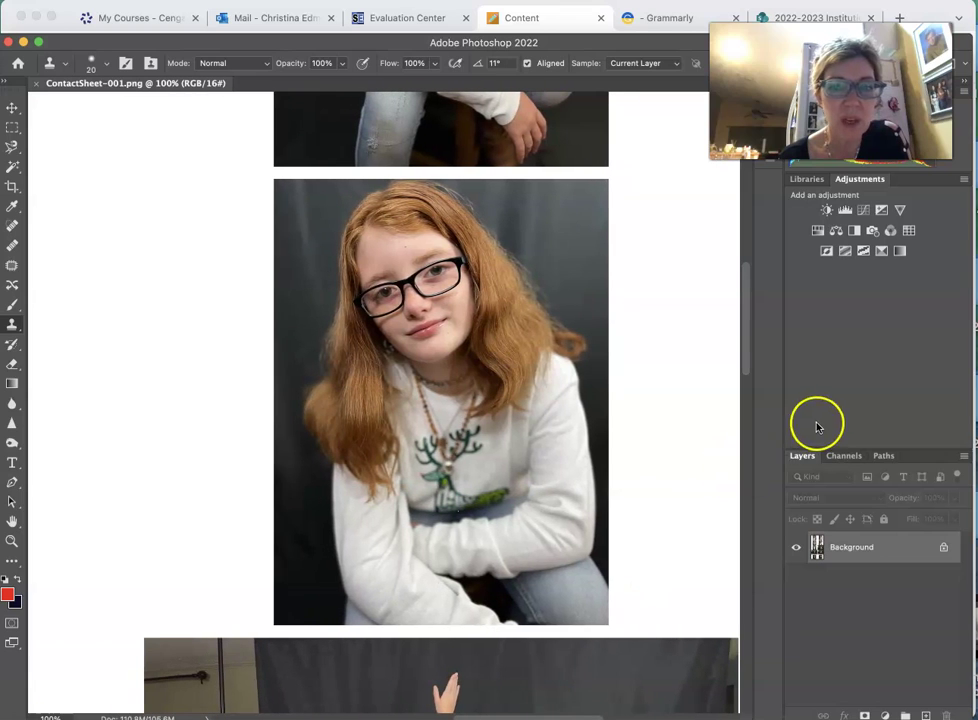
- Examine the third row, from the girl dancing with one arm raised to the one standing with her arms down, at 200%
{"action": "left_click_drag", "start_coordinate": [750, 336], "coordinate": [744, 430]}
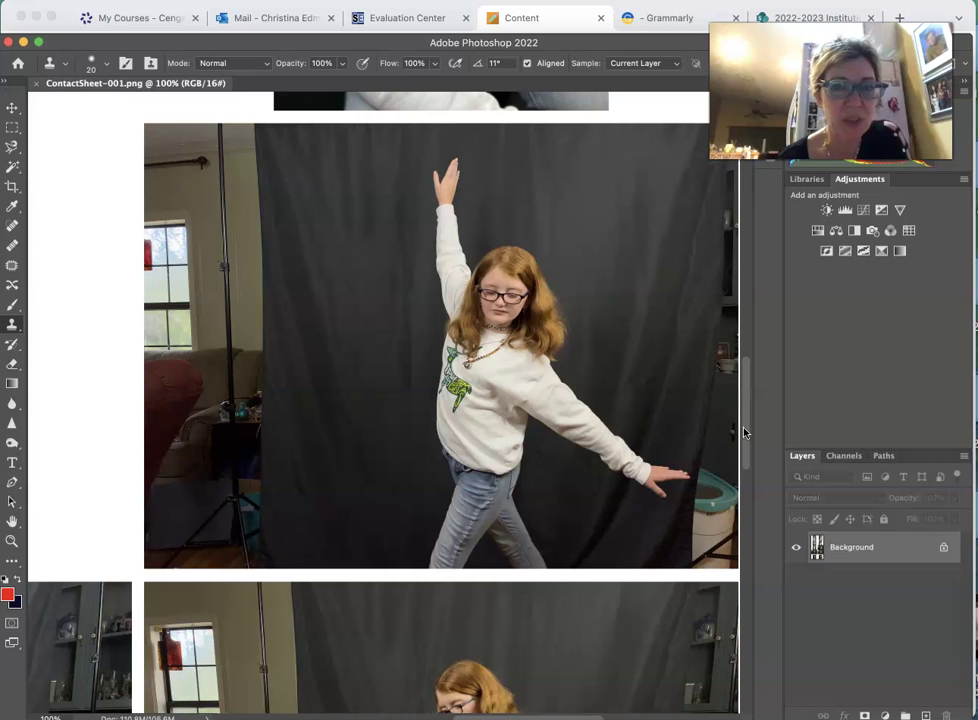
{"action": "left_click_drag", "start_coordinate": [744, 432], "coordinate": [749, 428]}
{"action": "left_click", "coordinate": [711, 519], "text": "alt"}
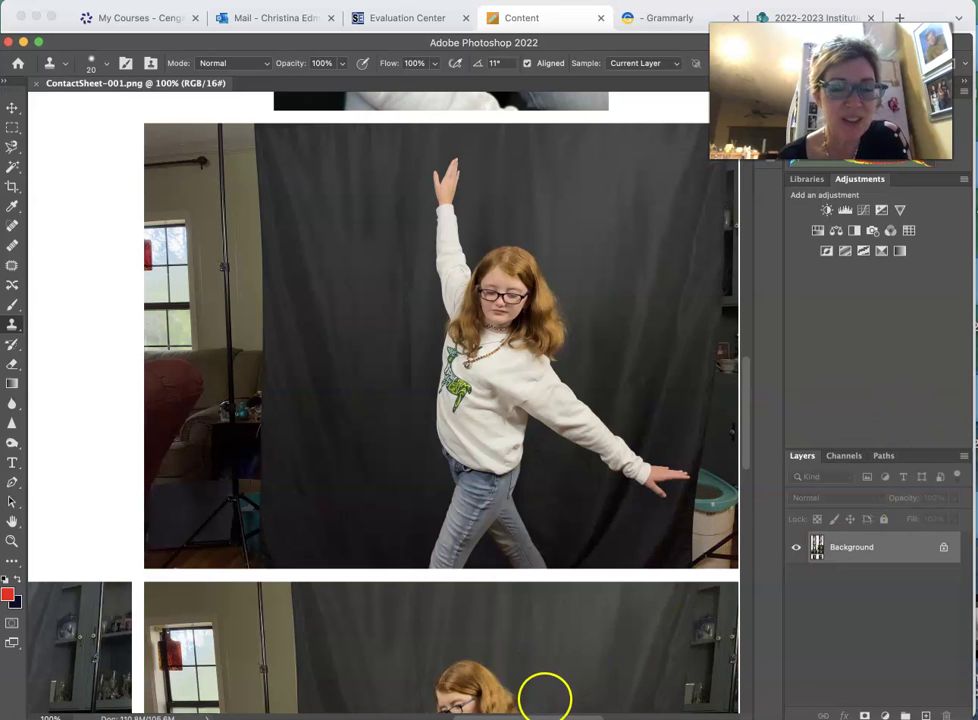
{"action": "key", "text": "super+equal"}
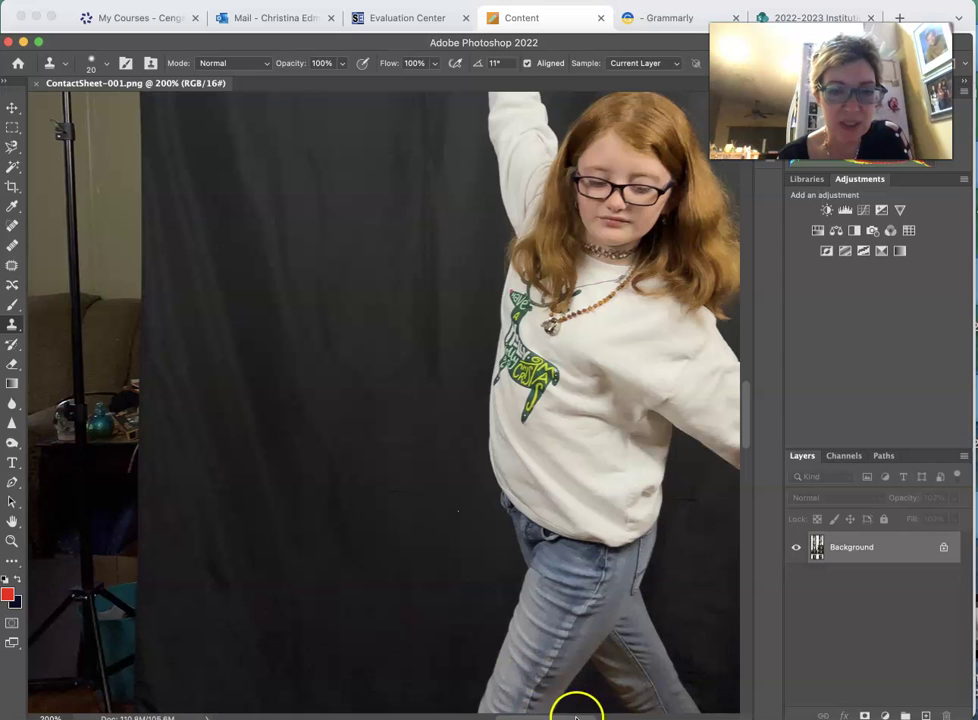
{"action": "mouse_move", "coordinate": [577, 717]}
{"action": "left_mouse_down"}
{"action": "mouse_move", "coordinate": [589, 717]}
{"action": "mouse_move", "coordinate": [540, 717]}
{"action": "mouse_move", "coordinate": [600, 717]}
{"action": "mouse_move", "coordinate": [370, 717]}
{"action": "left_mouse_up"}
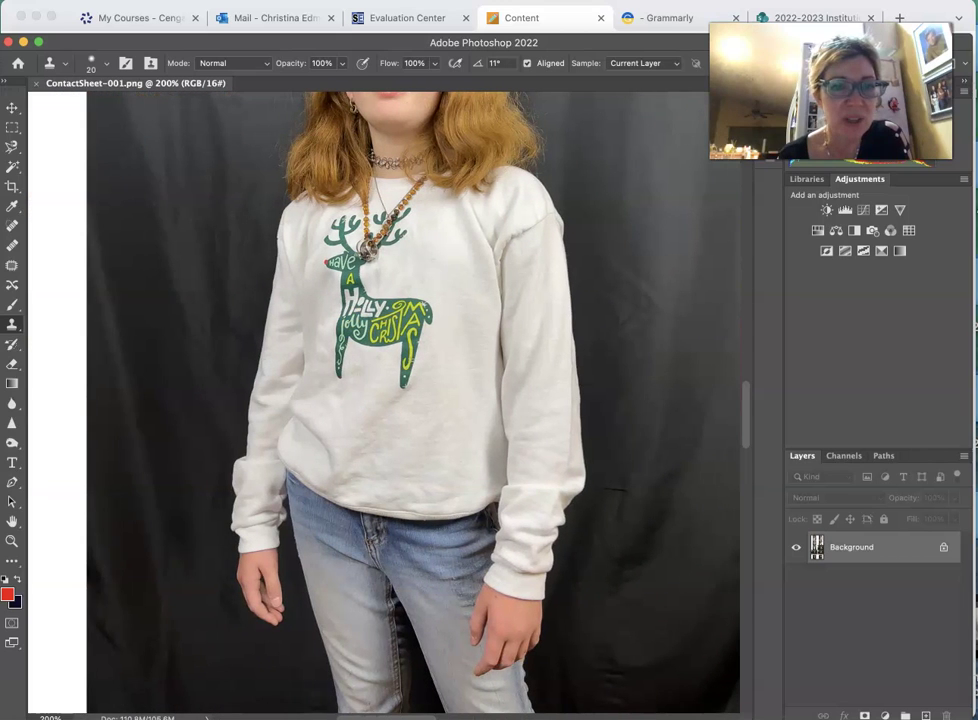
{"action": "left_click_drag", "start_coordinate": [743, 400], "coordinate": [745, 387]}
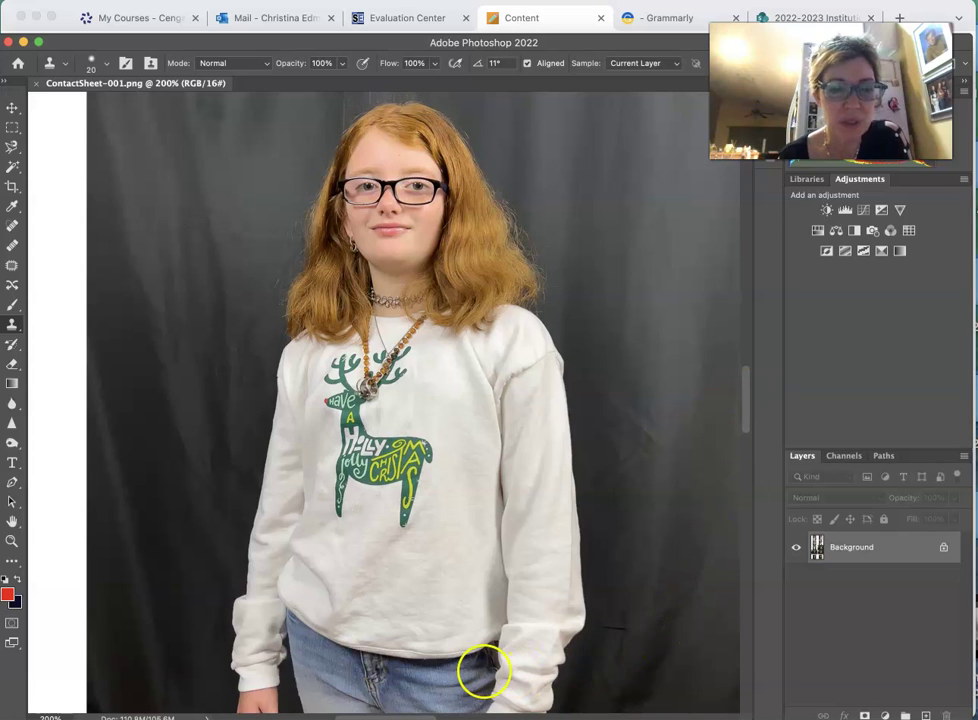
{"action": "mouse_move", "coordinate": [390, 712]}
{"action": "left_mouse_down"}
{"action": "mouse_move", "coordinate": [342, 715]}
{"action": "mouse_move", "coordinate": [392, 713]}
{"action": "left_mouse_up"}
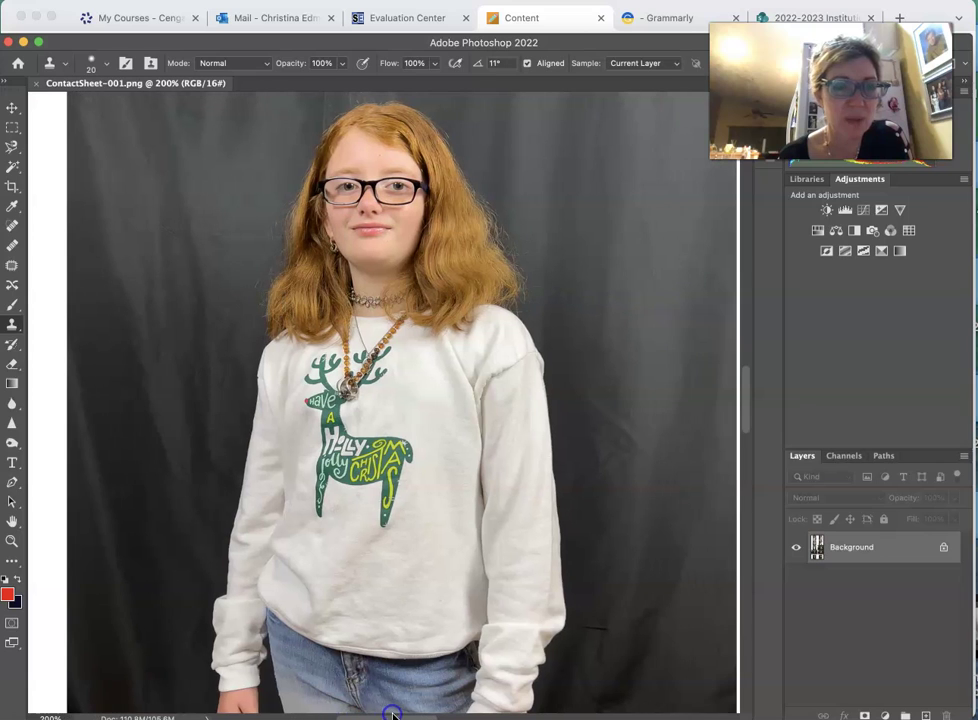
- Examine the fourth row, from the girl curving one arm overhead to the one dancing with both arms spread
{"action": "left_click", "coordinate": [746, 397]}
{"action": "left_click_drag", "start_coordinate": [746, 397], "coordinate": [746, 489]}
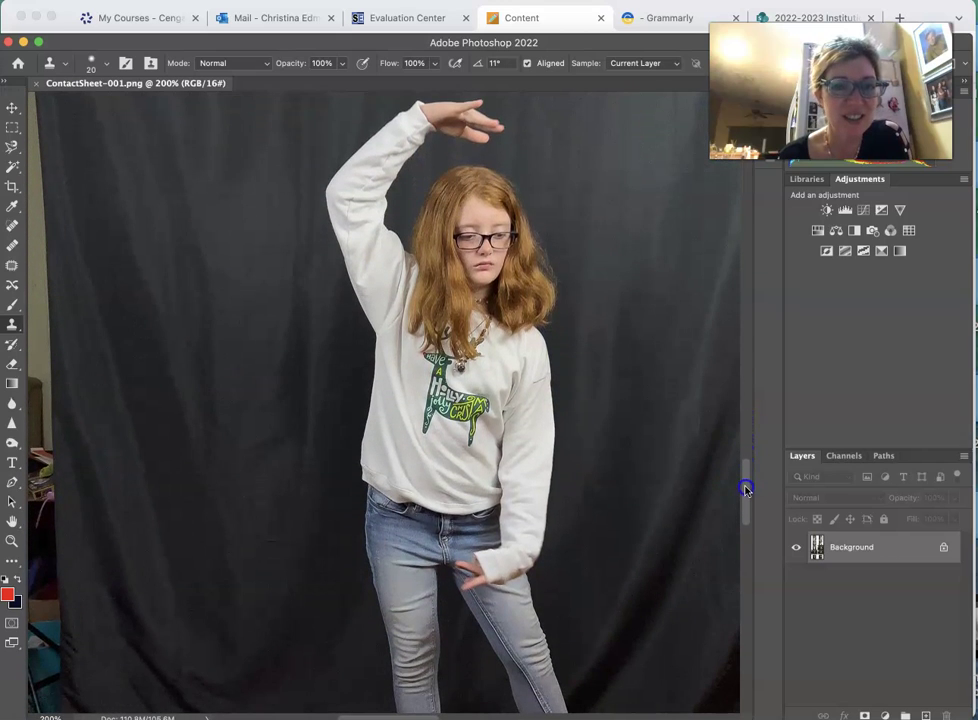
{"action": "mouse_move", "coordinate": [746, 489]}
{"action": "left_mouse_down"}
{"action": "mouse_move", "coordinate": [745, 508]}
{"action": "mouse_move", "coordinate": [745, 493]}
{"action": "left_mouse_up"}
{"action": "key", "text": "super+minus"}
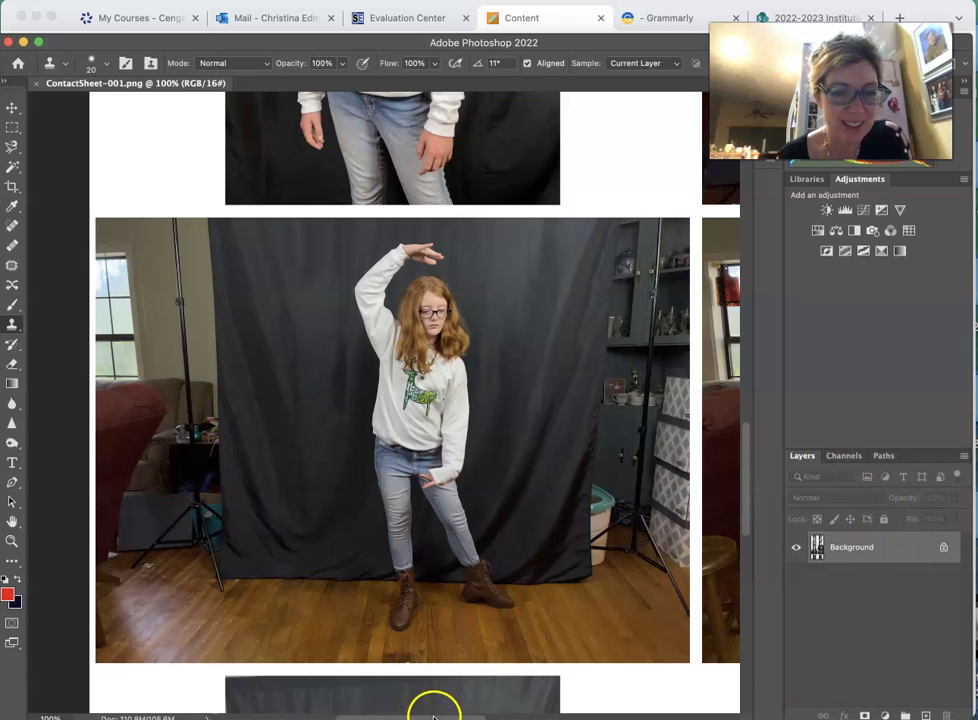
{"action": "left_click_drag", "start_coordinate": [435, 716], "coordinate": [563, 716]}
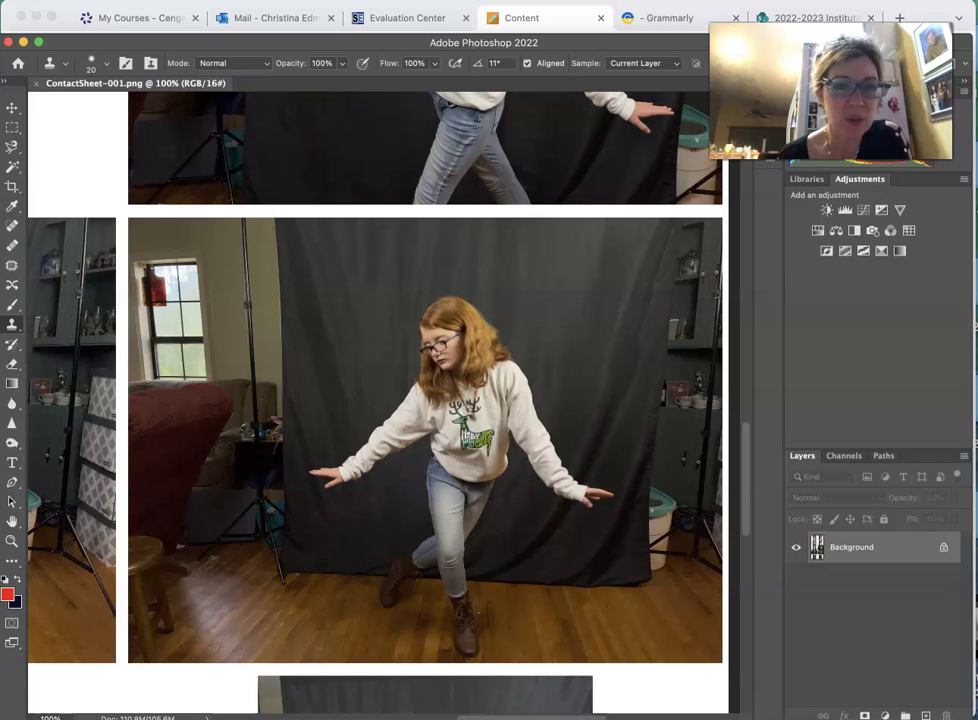
- Examine the last row of the contact sheet, from the girl stepping forward with one arm overhead to the one in a wide lunge
{"action": "left_click", "coordinate": [745, 497]}
{"action": "left_click_drag", "start_coordinate": [745, 497], "coordinate": [739, 580]}
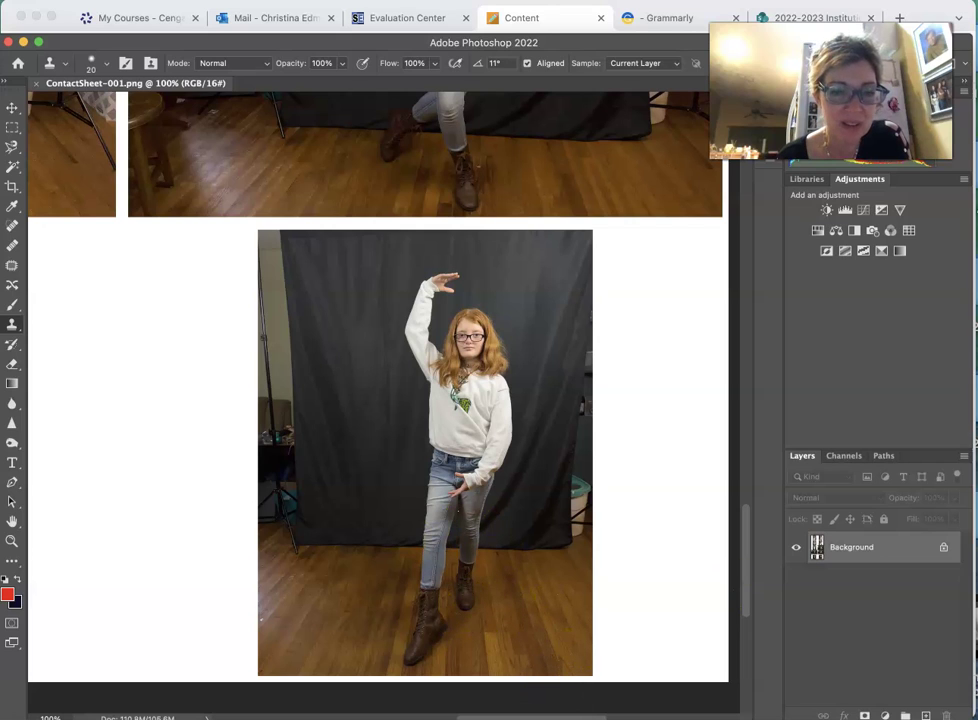
{"action": "left_click_drag", "start_coordinate": [571, 716], "coordinate": [449, 716]}
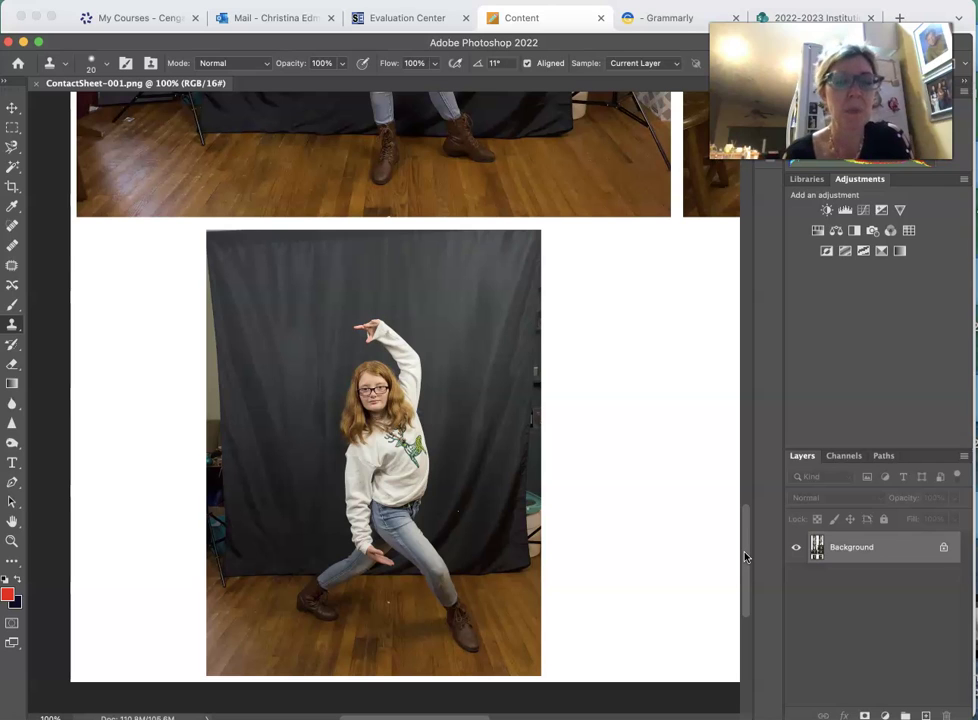
{"action": "left_click", "coordinate": [736, 659]}
{"action": "scroll", "coordinate": [541, 627], "scroll_direction": "down", "scroll_amount": 1}
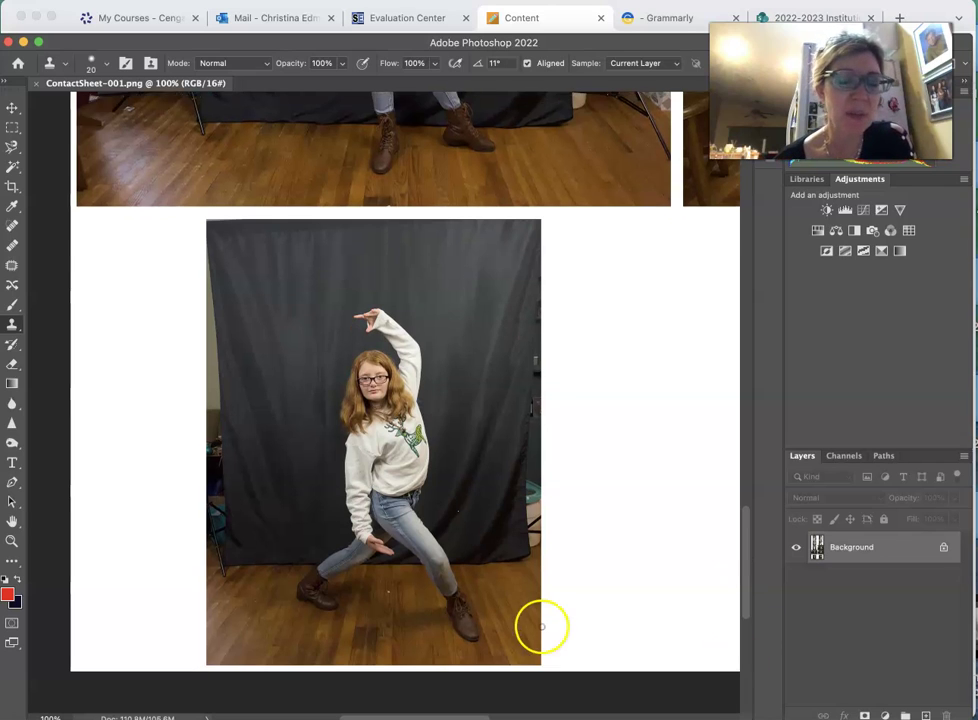
{"action": "scroll", "coordinate": [541, 627], "scroll_direction": "down", "scroll_amount": 4}
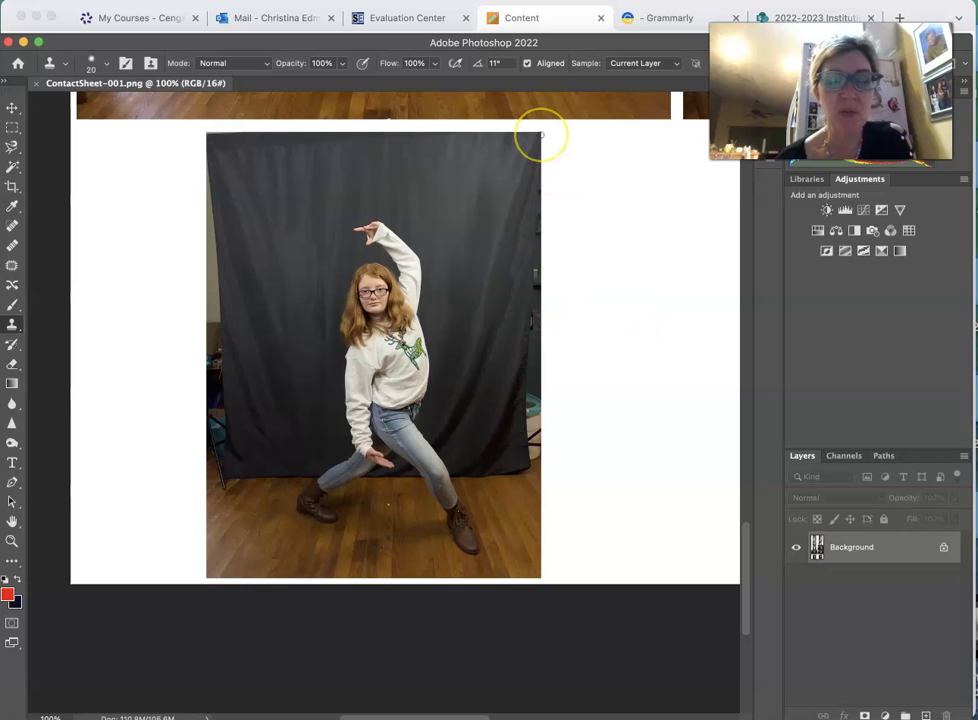